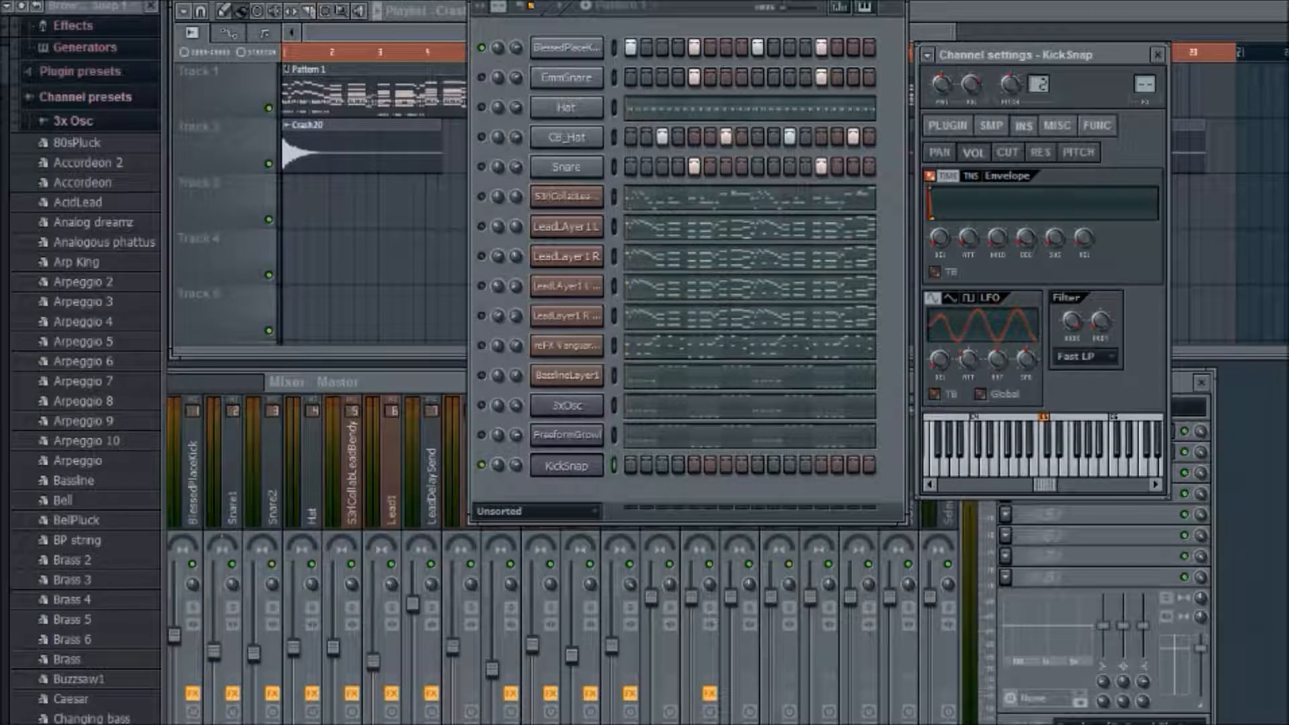
Play the pattern to audition the BlessedPlaceKick channel and stop playback.
left_click(566, 12)
key("space")
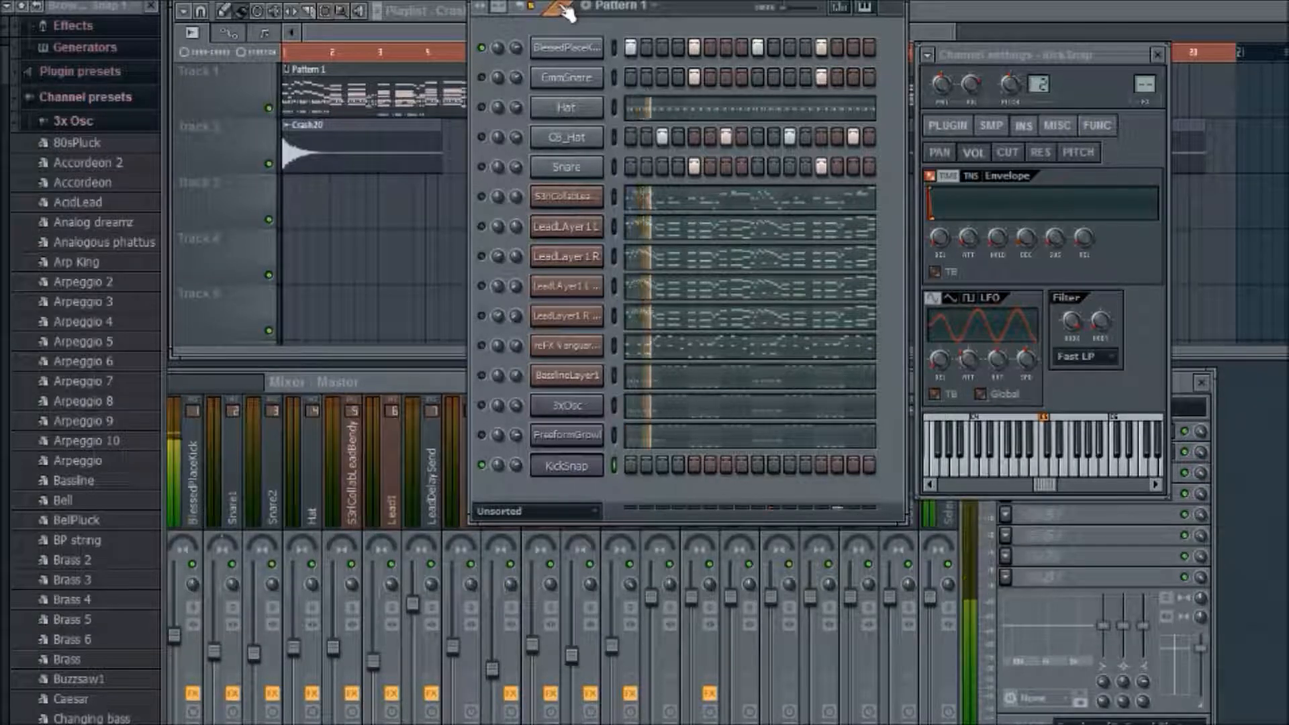
left_click(566, 12)
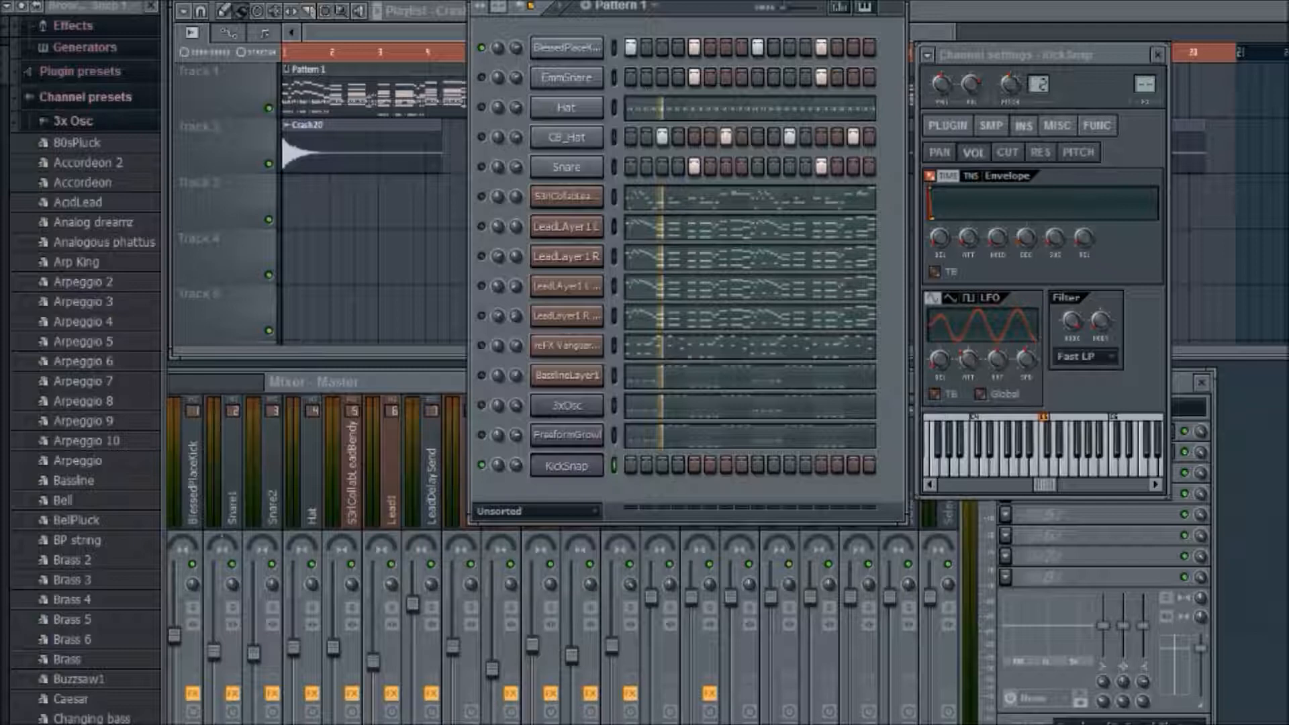
Examine the KickSnap channel's 3x Osc oscillator settings and its volume envelope.
left_click(568, 471)
left_click(568, 472)
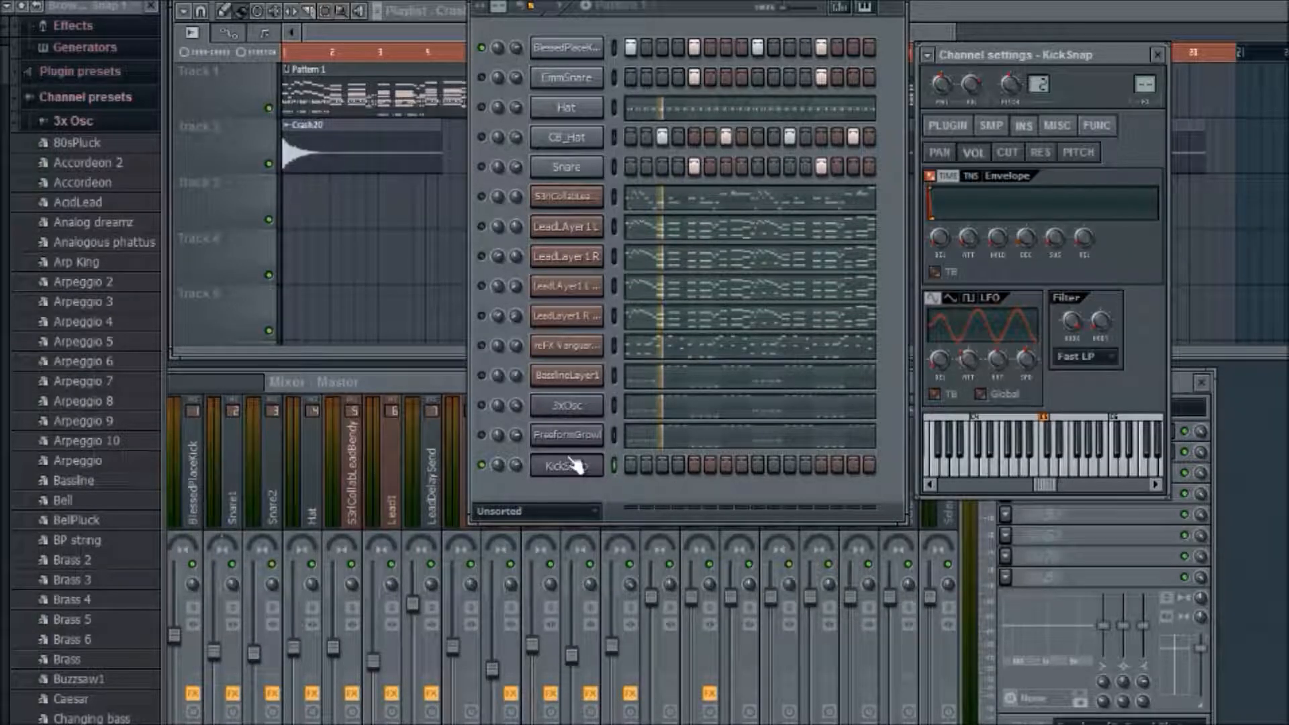
left_click(954, 134)
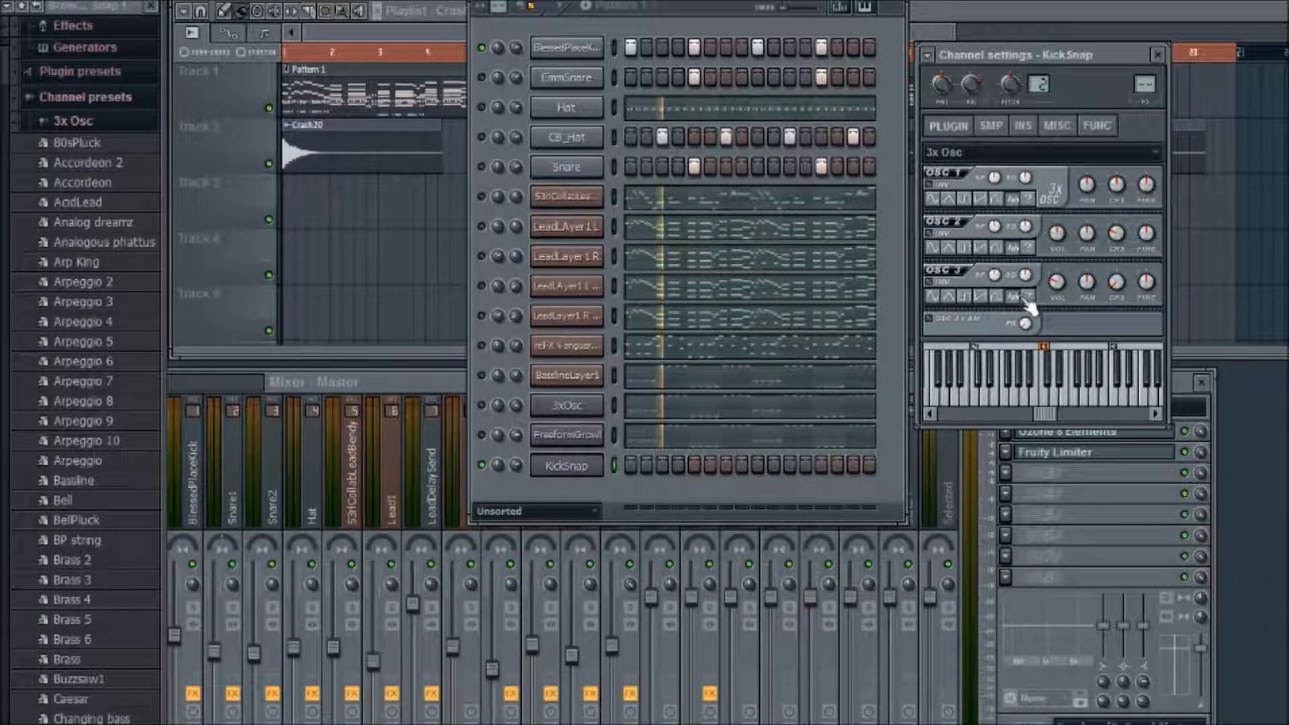
left_click(1023, 127)
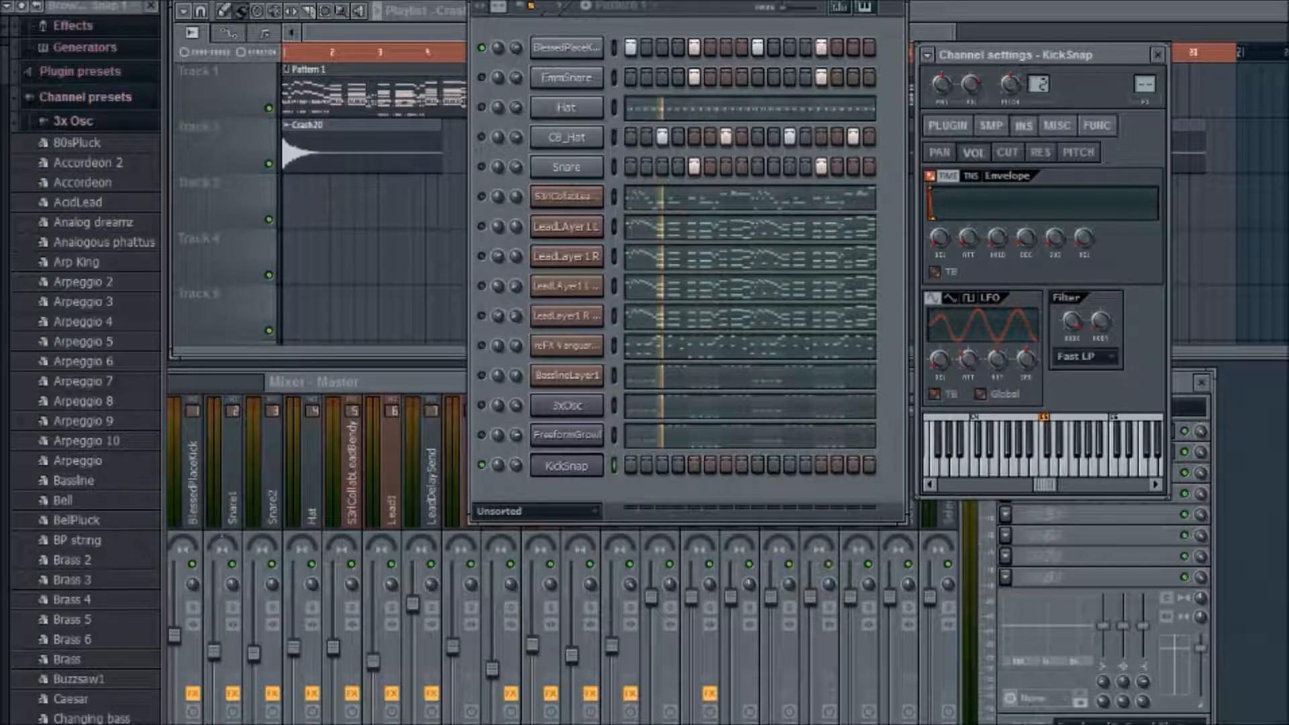
Copy the BlessedPlaceKick step sequence into the KickSnap channel.
left_click(575, 493)
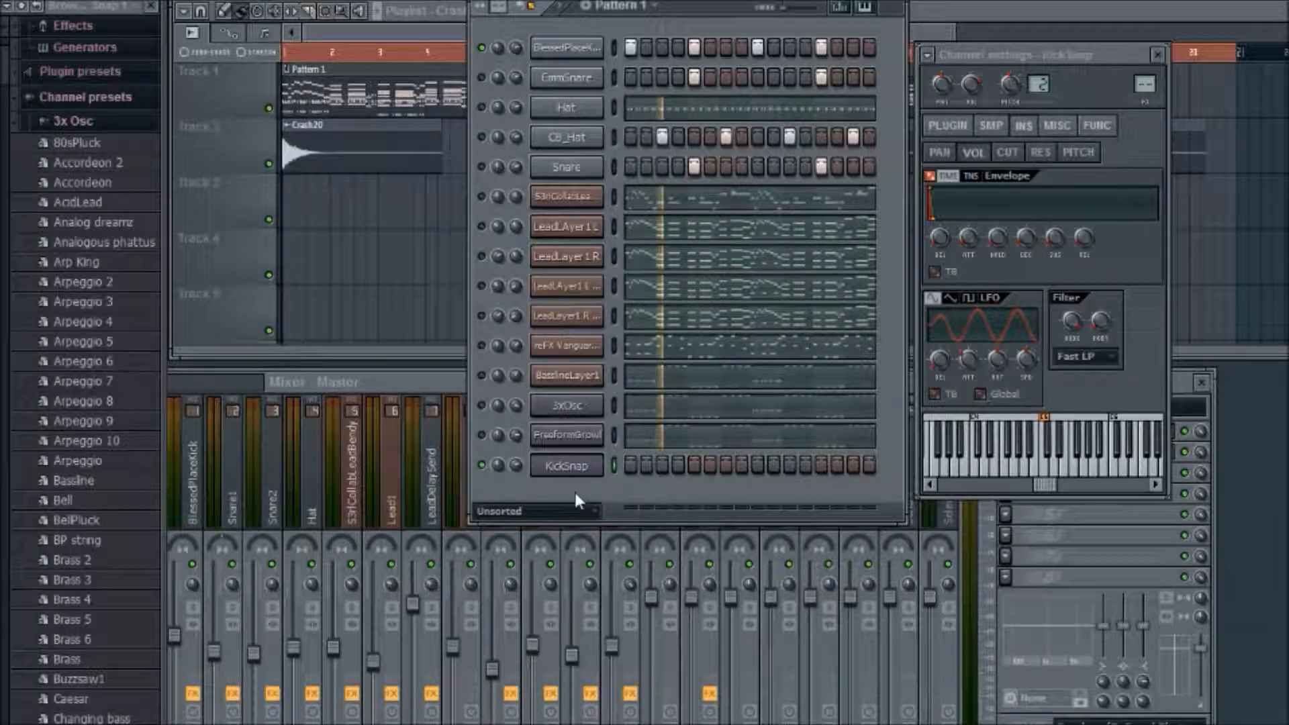
key("ctrl+v")
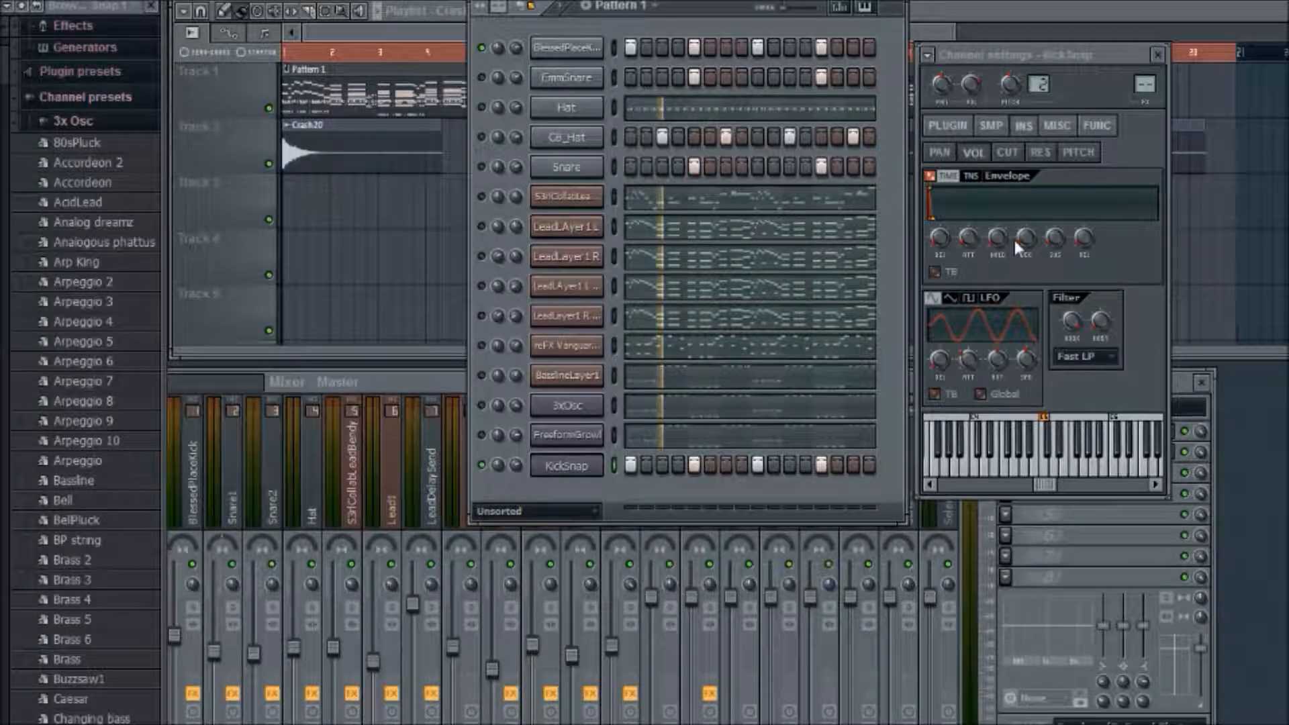
Solo KickSnap and adjust its volume envelope's decay to a very short snap while the pattern plays.
left_click(1032, 245)
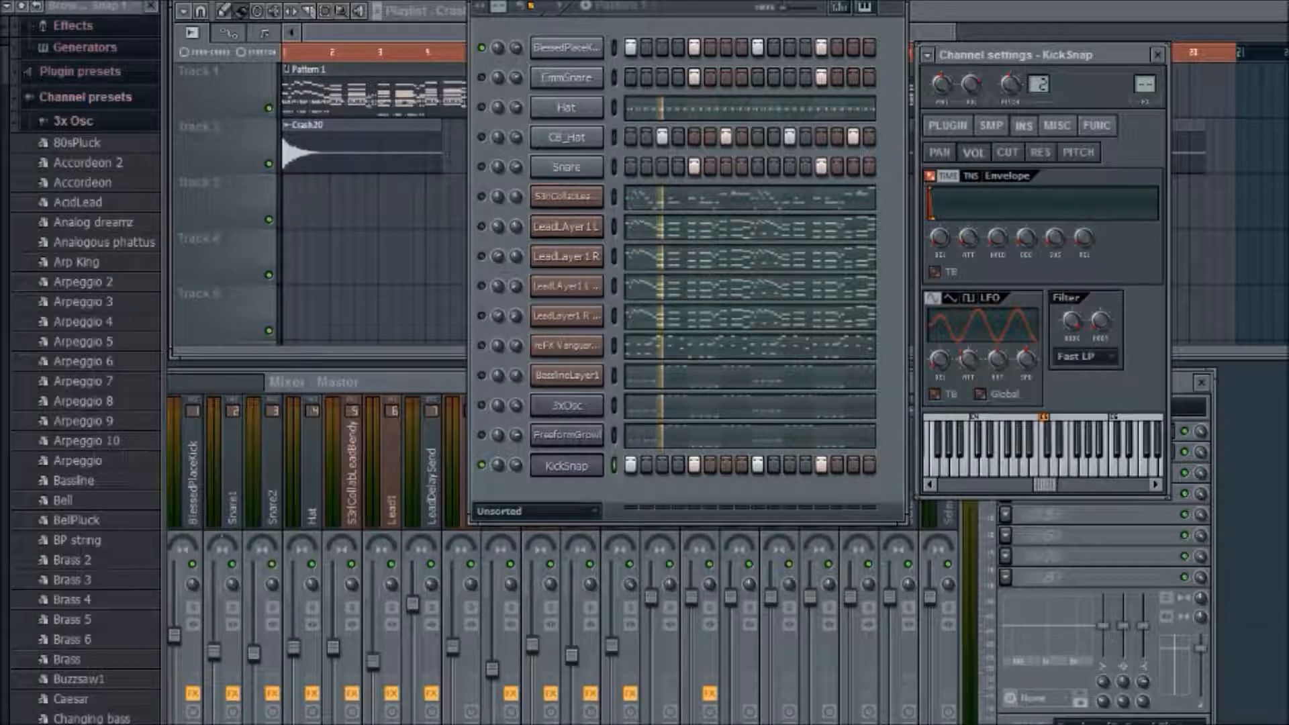
left_click(484, 464)
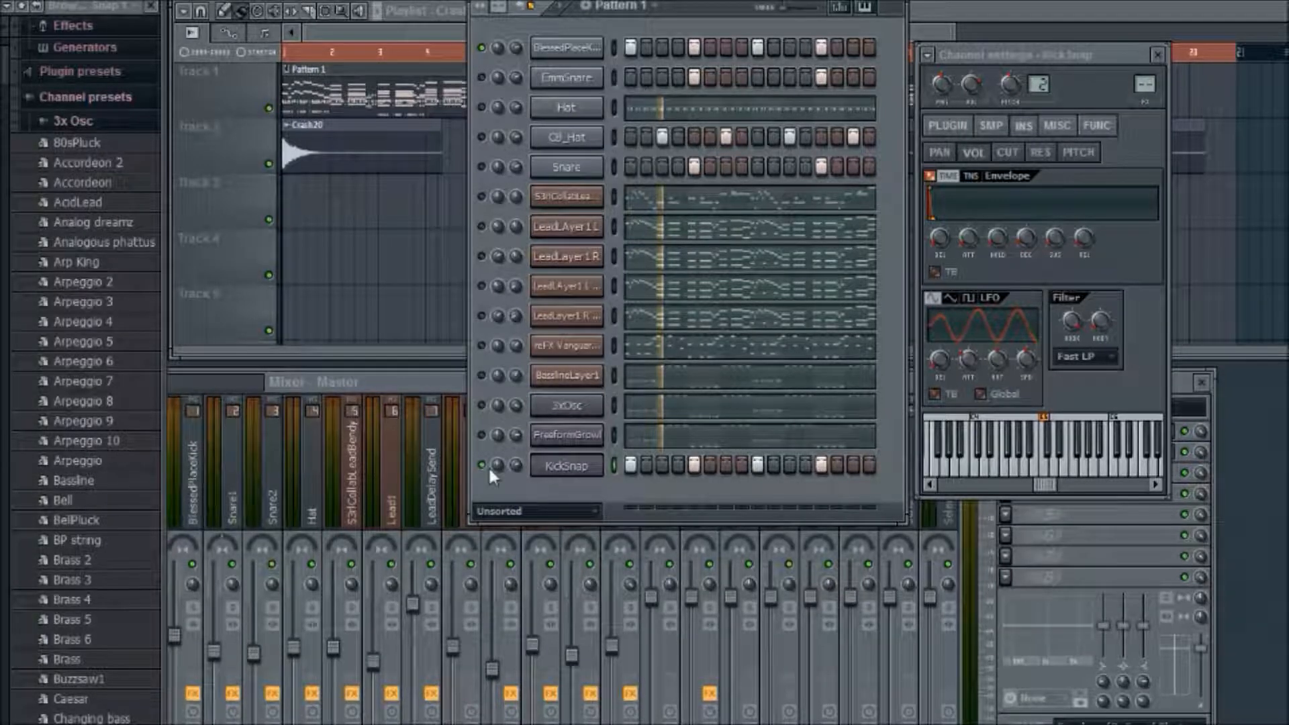
left_click(556, 8)
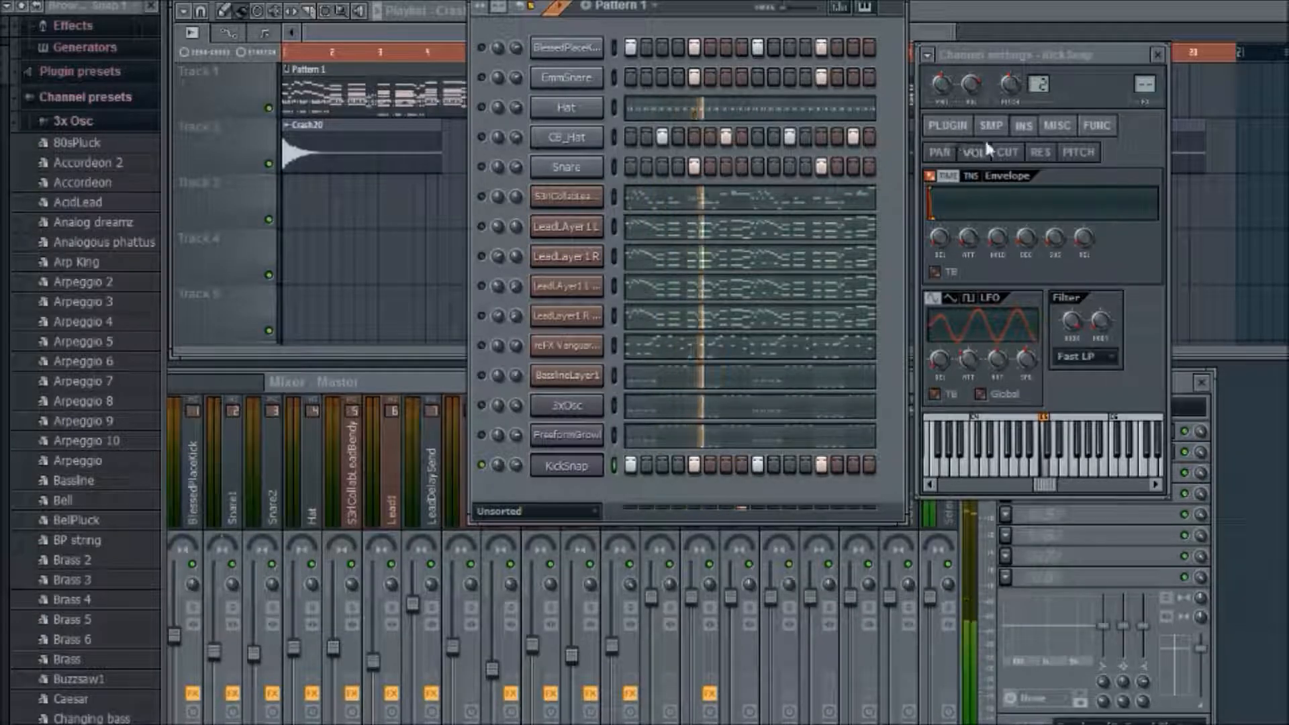
left_click(1027, 242)
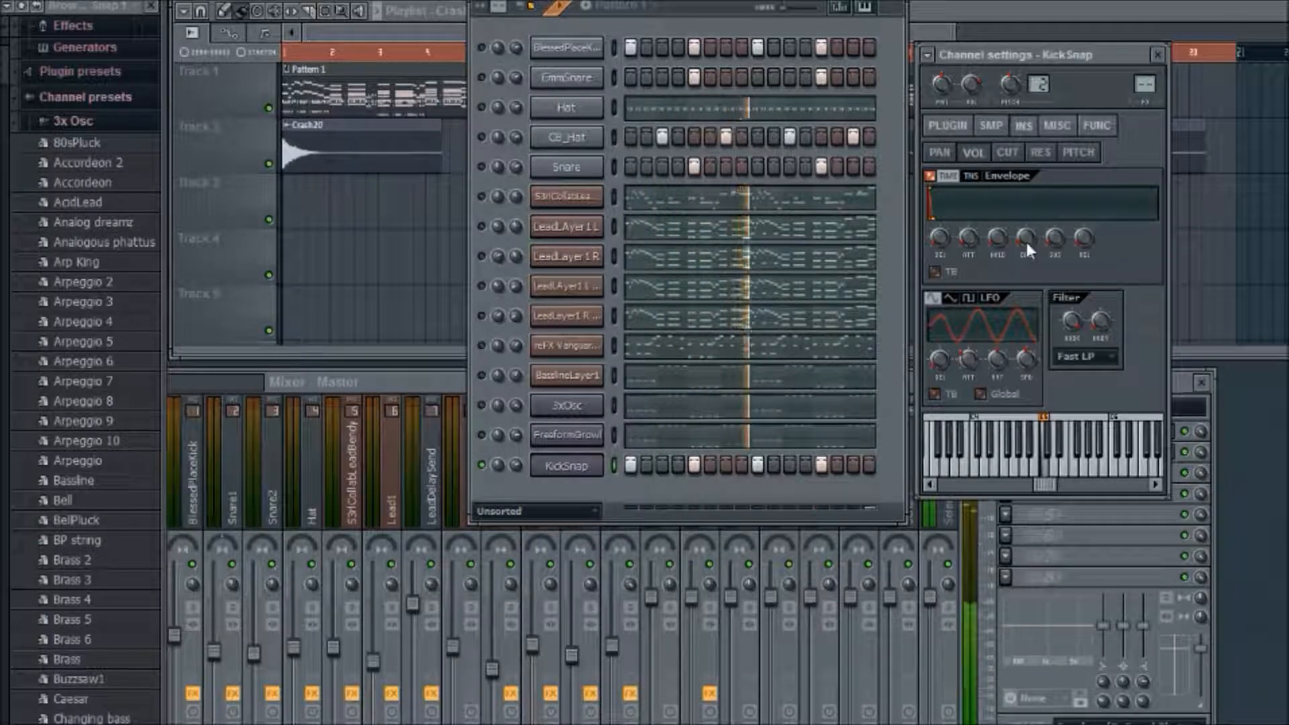
left_click_drag(1027, 243, 1027, 238)
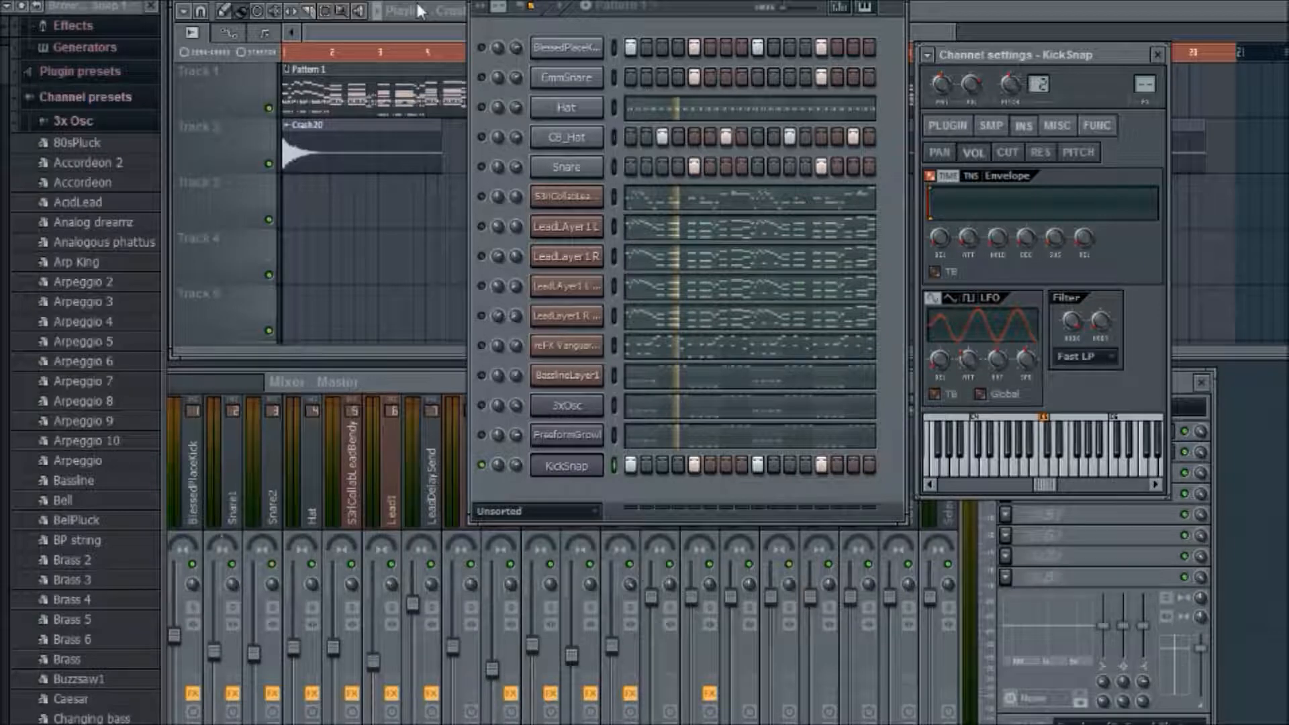
Adjust the attack, amount and decay of KickSnap's resonance envelope.
left_click(1046, 161)
left_click_drag(972, 237, 972, 248)
left_click_drag(1146, 237, 1146, 234)
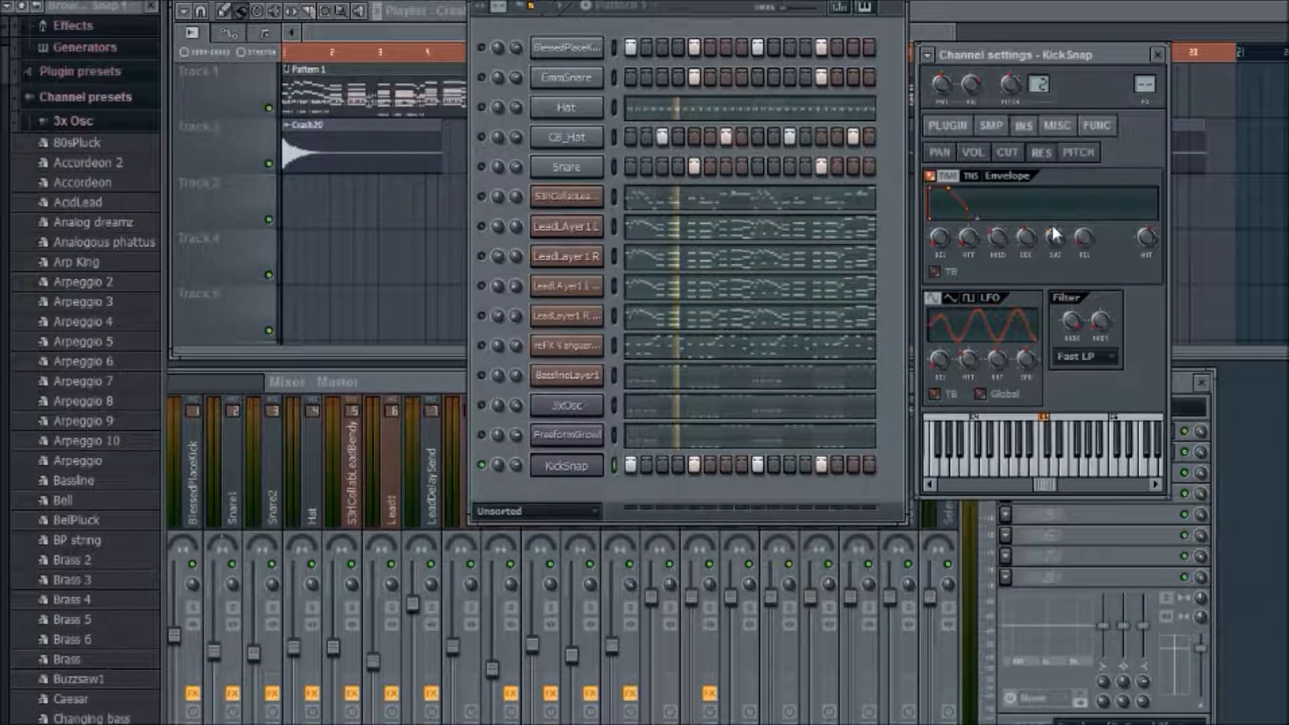
mouse_move(1026, 237)
left_mouse_down()
mouse_move(1029, 247)
mouse_move(1026, 231)
left_mouse_up()
Check KickSnap's volume envelope, and fine-tune the resonance envelope's decay to a short spike during playback.
left_click(973, 152)
left_click(1047, 153)
left_click(570, 8)
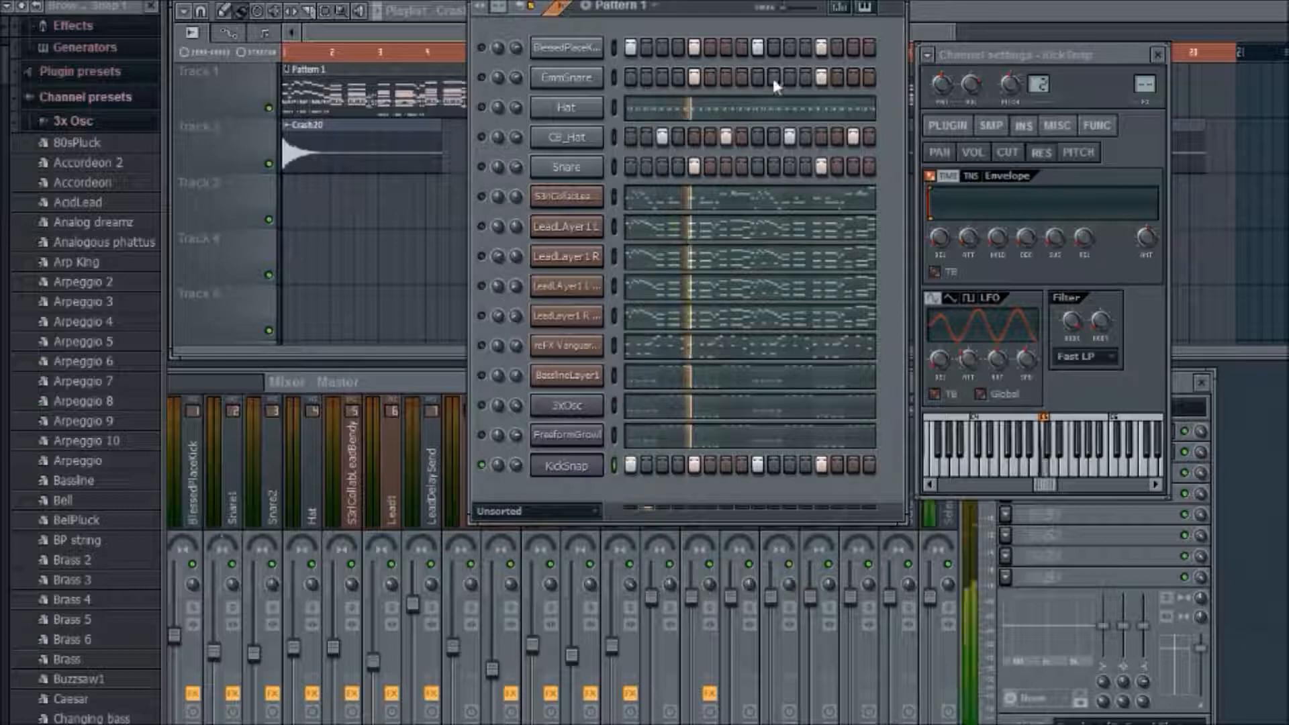
left_click_drag(1026, 238, 1025, 226)
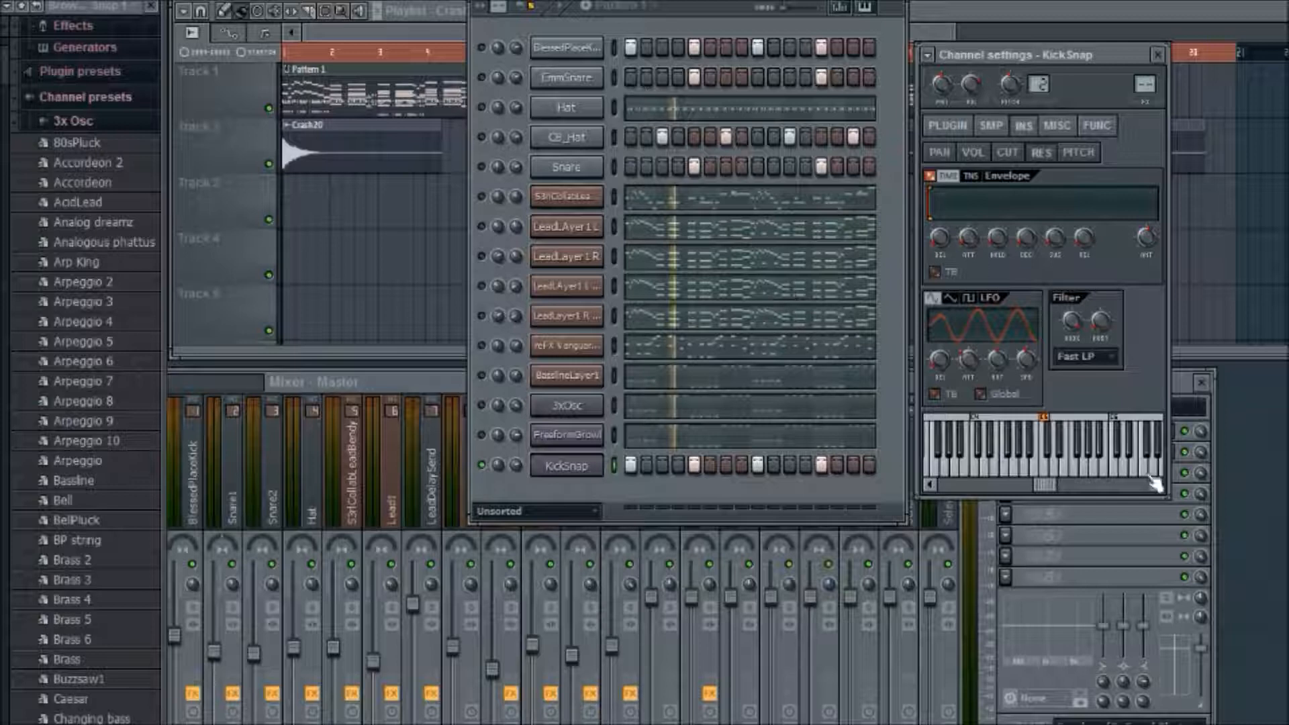
Link the KickSnap channel to the empty mixer track Insert 15, carrying over its name.
left_click(1139, 528)
left_click_drag(335, 381, 373, 379)
left_click_drag(191, 377, 199, 374)
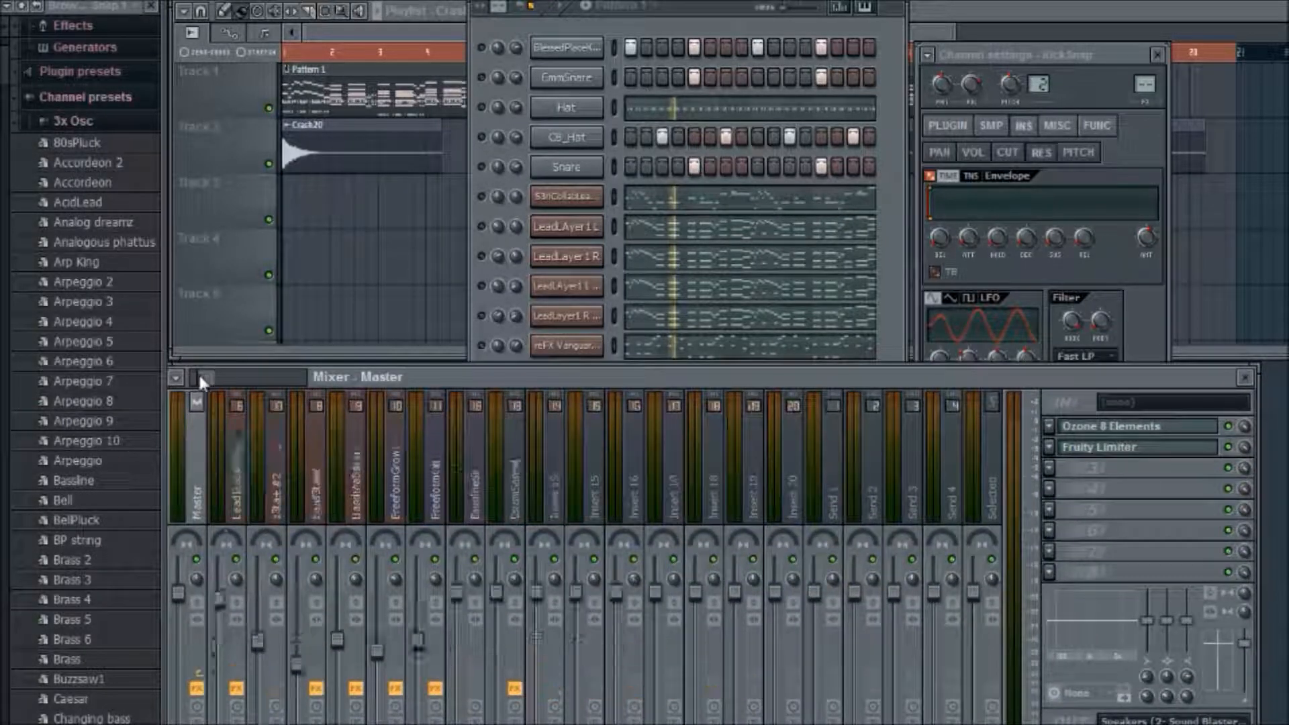
left_click(476, 502)
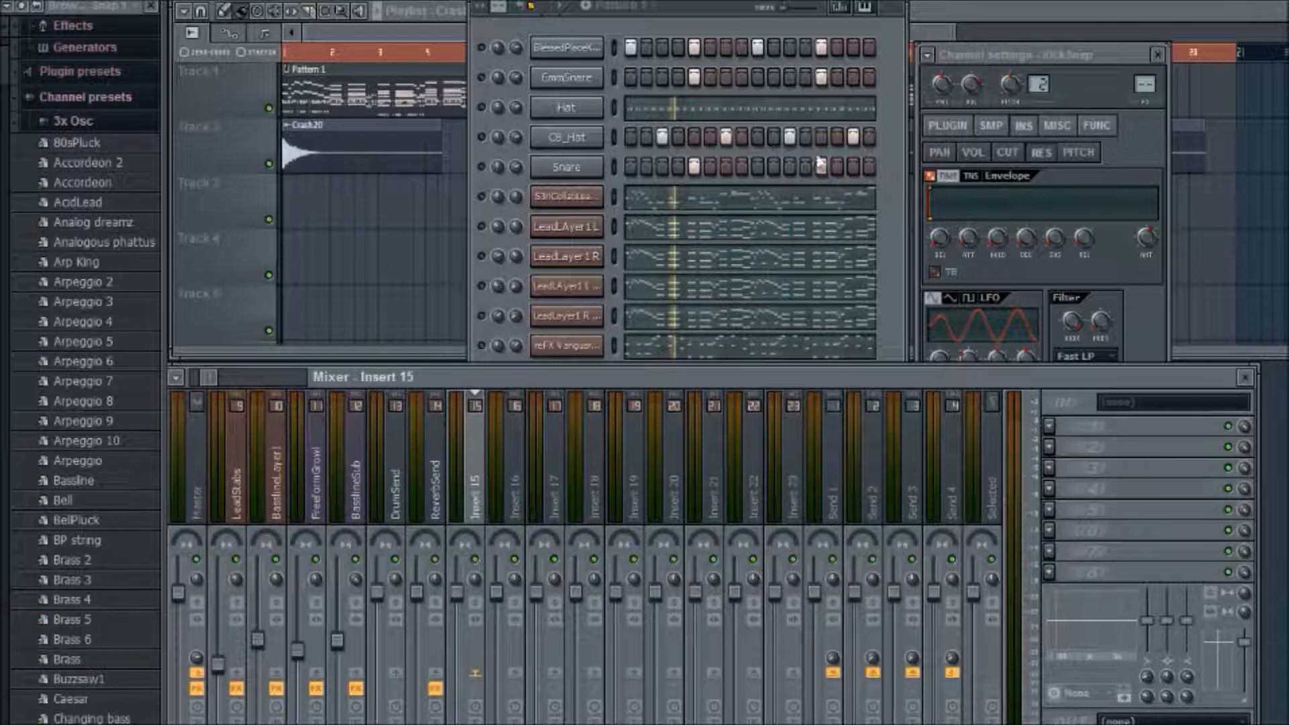
left_click(897, 233)
left_click(393, 380)
key("ctrl+l")
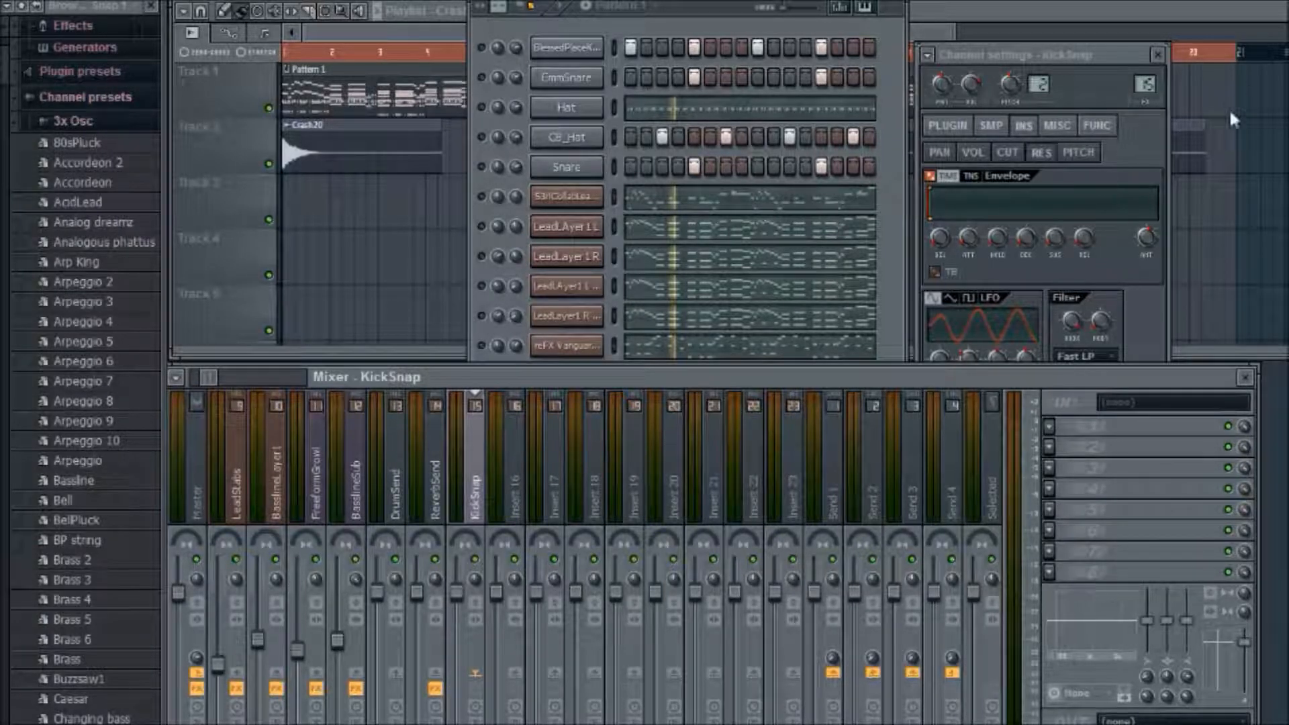
Add Fruity Parametric EQ 2 to the KickSnap mixer track and cut its low end by moving band 1 higher.
left_click(1082, 475)
left_click_drag(279, 296, 346, 294)
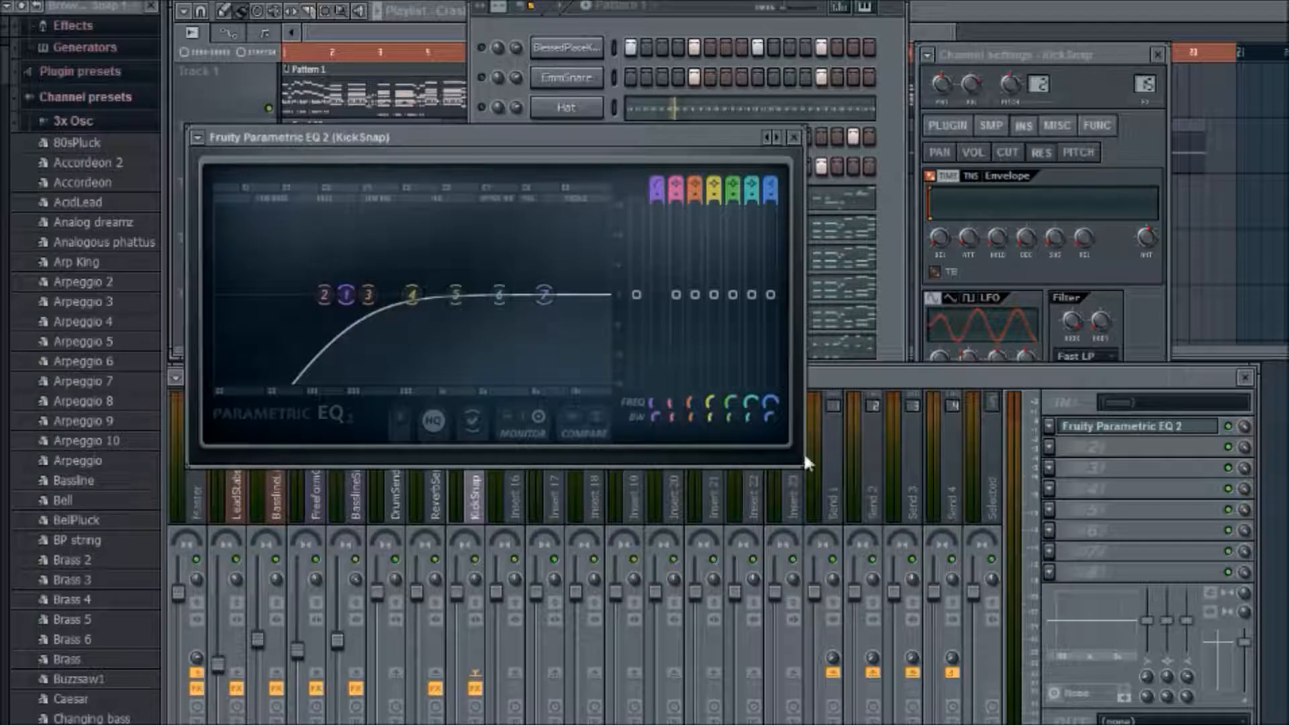
Turn the kick channel back on and route the KickSnap mixer track to DrumSend while the pattern plays.
left_click(860, 377)
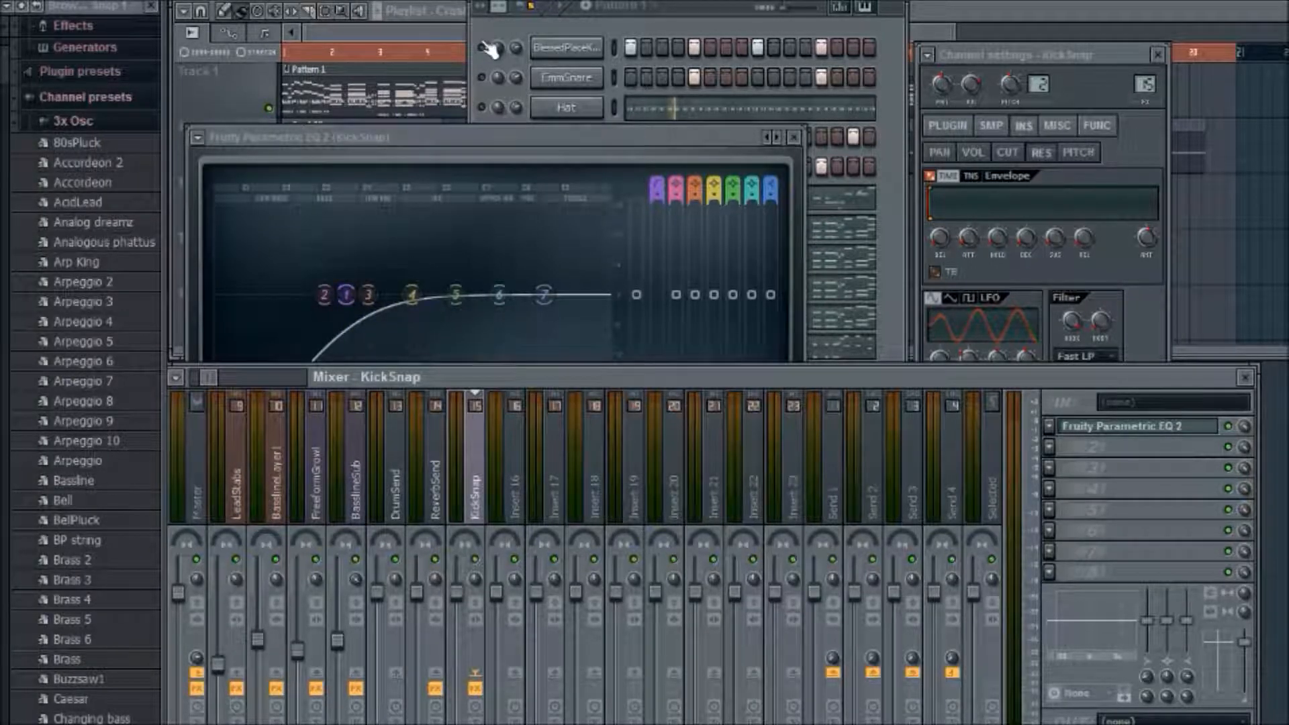
left_click(488, 47)
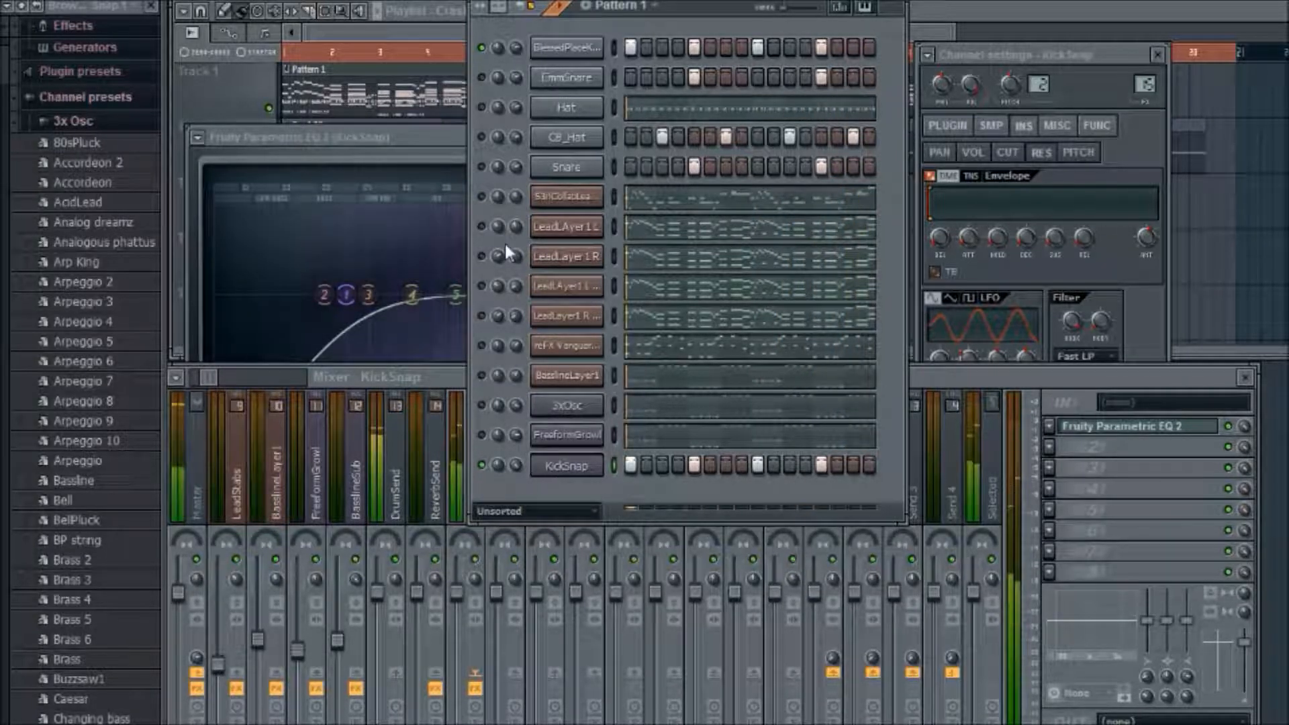
left_click(365, 380)
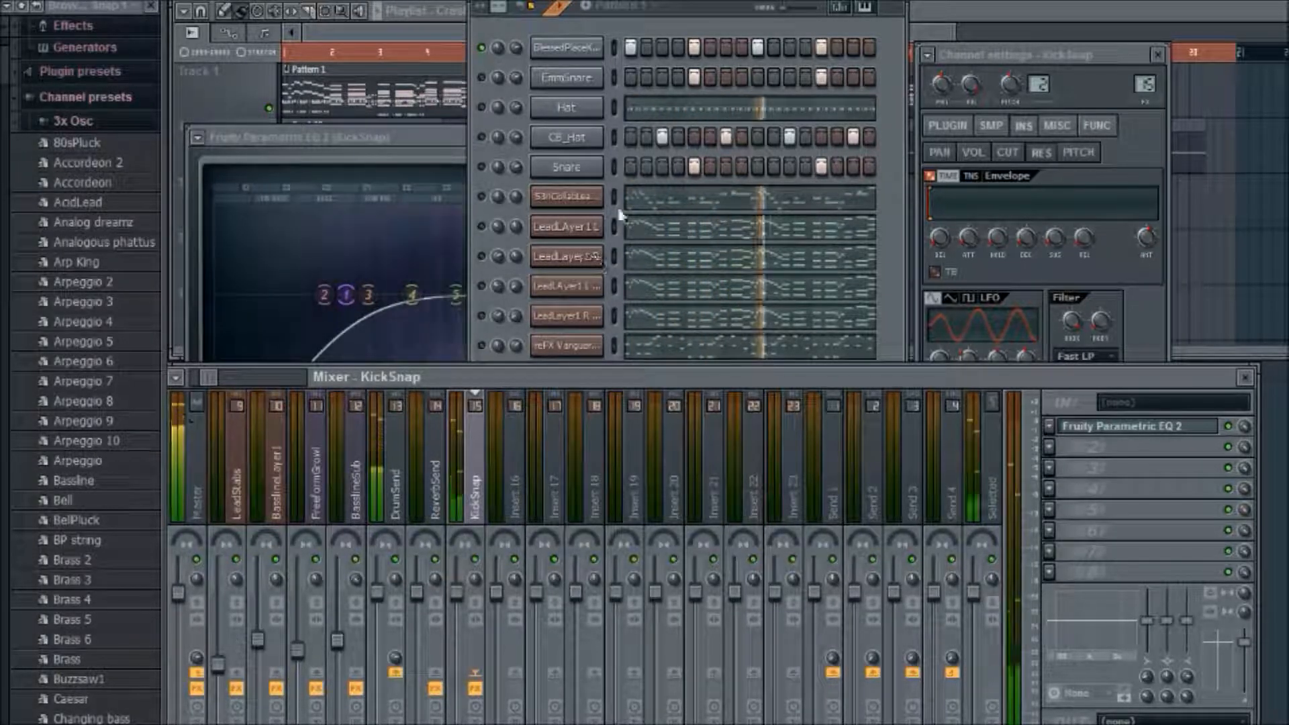
key("F6")
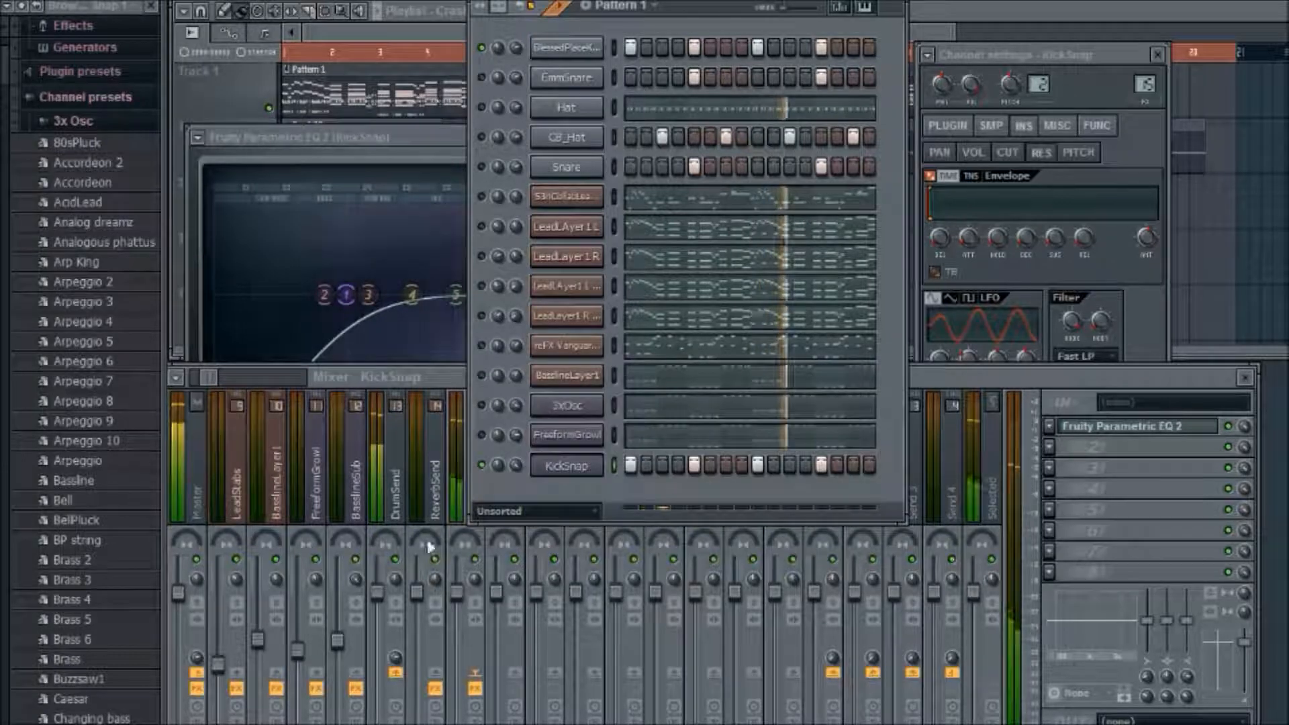
Add Fruity Compressor to the KickSnap track with threshold -12.5 dB, ratio 7.5:1, gain 9.0 dB and type Medium/R, and play the pattern.
left_click(454, 486)
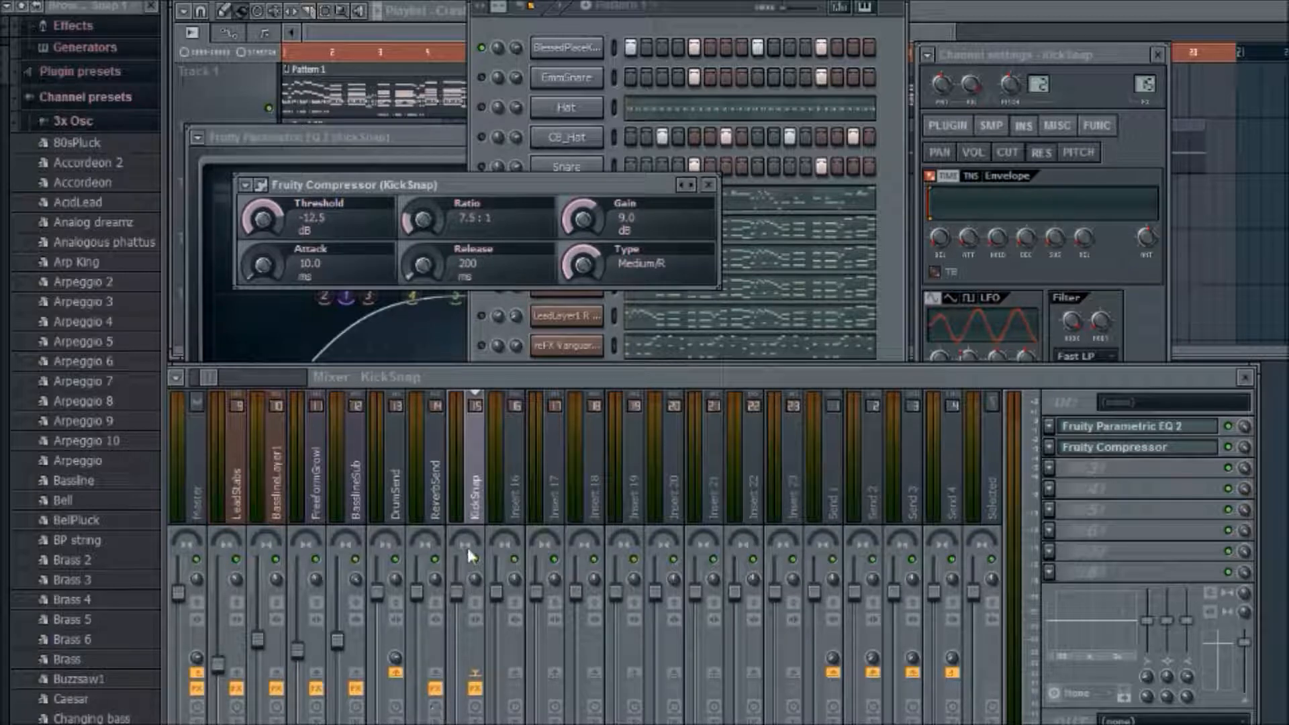
left_click(564, 20)
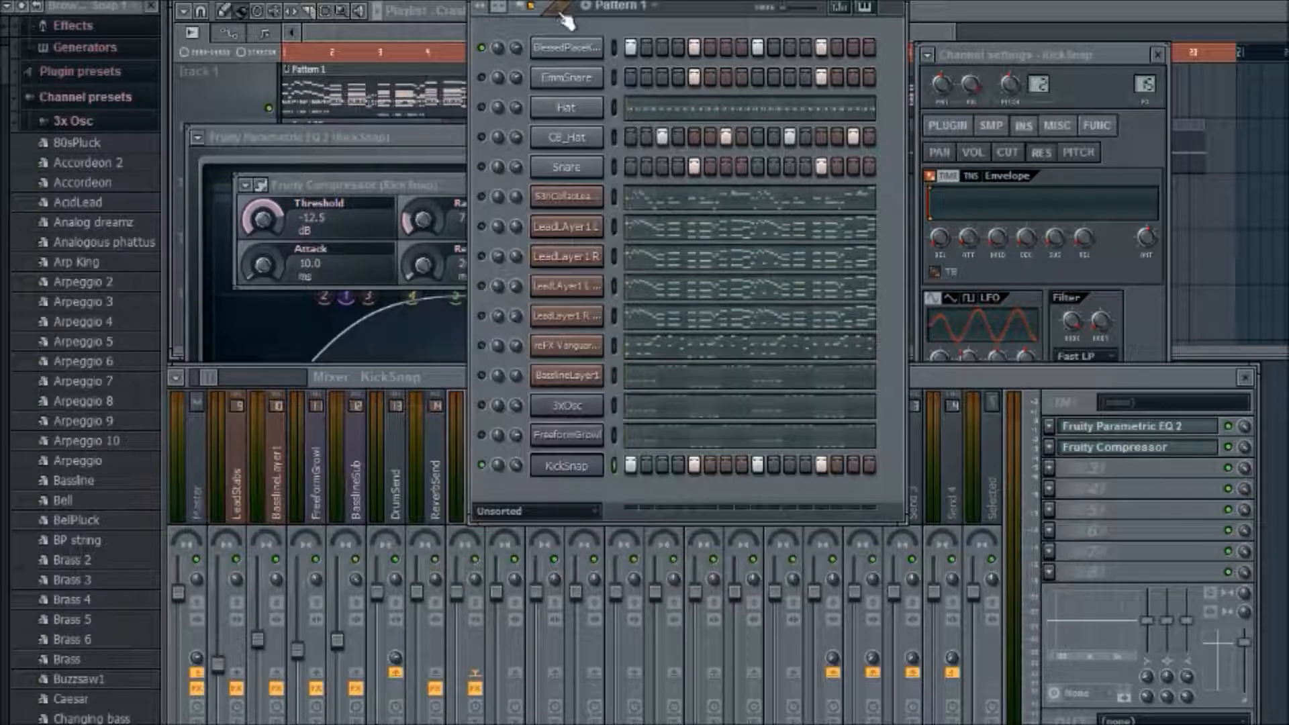
Lower the KickSnap mixer fader and compare the kick with the KickSnap track muted and unmuted.
left_click_drag(458, 591, 458, 645)
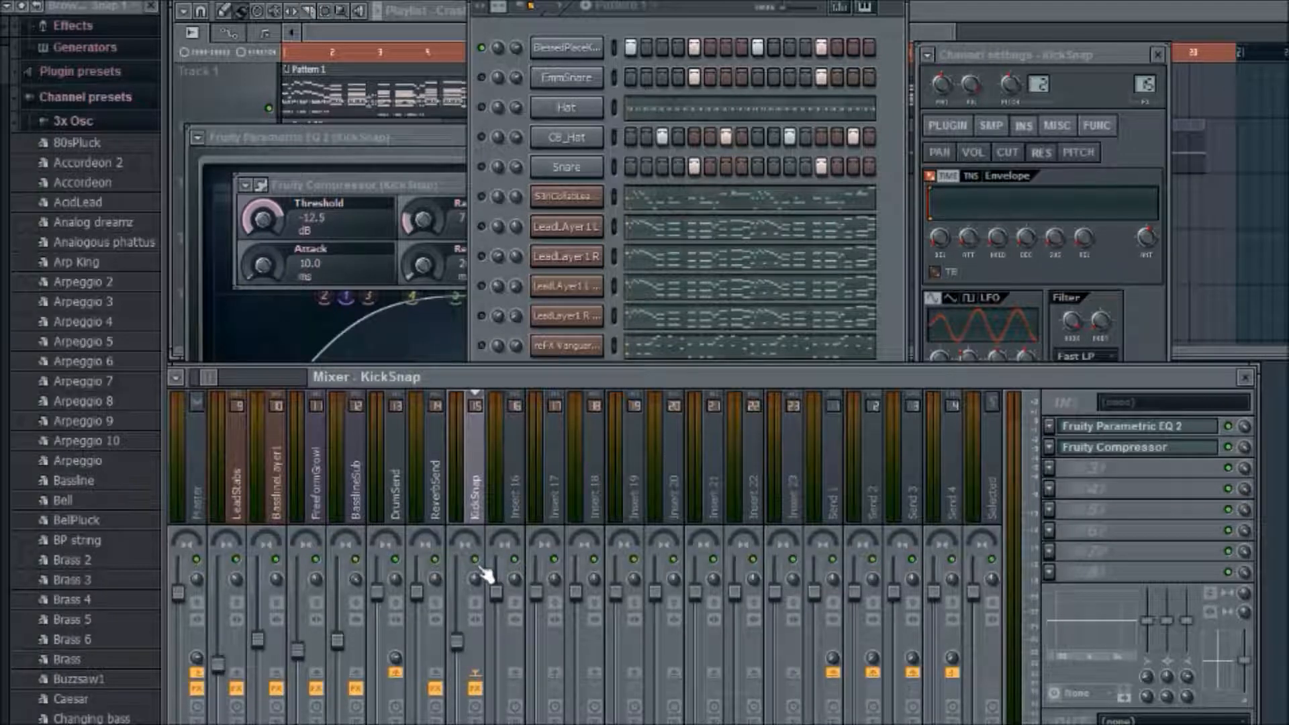
left_click(570, 16)
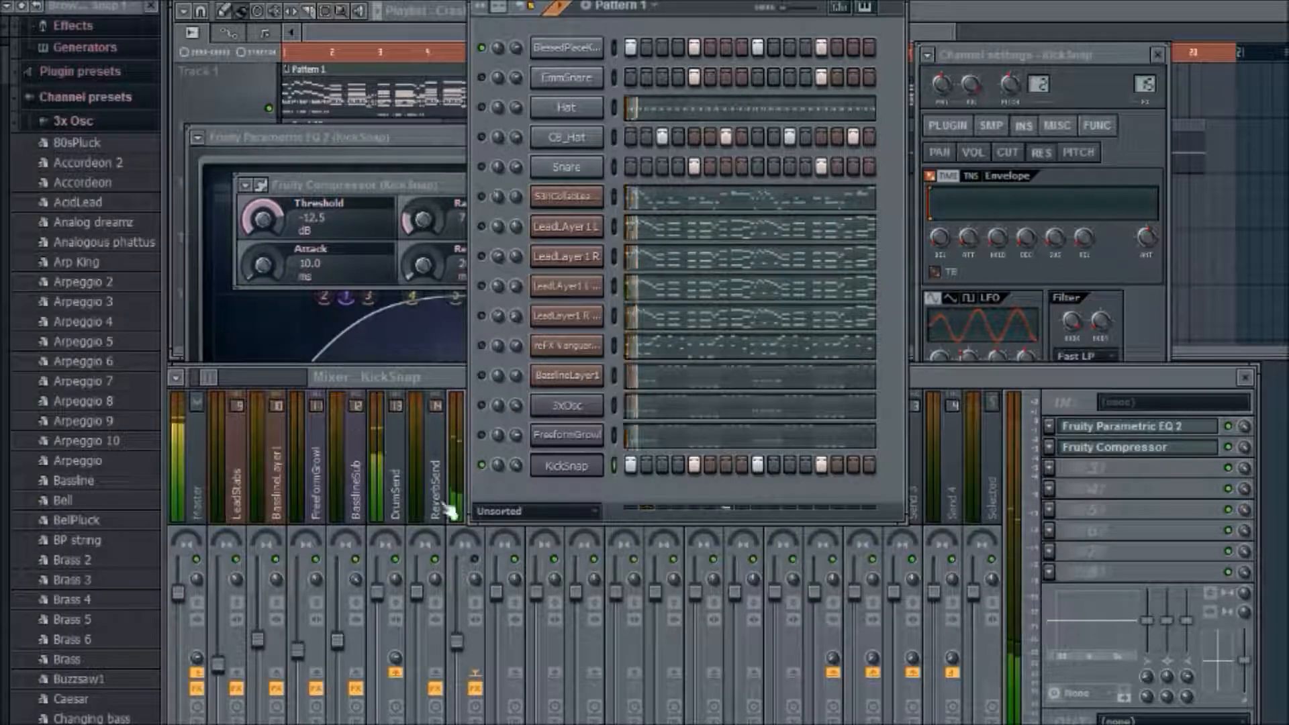
key("space")
left_click(478, 561)
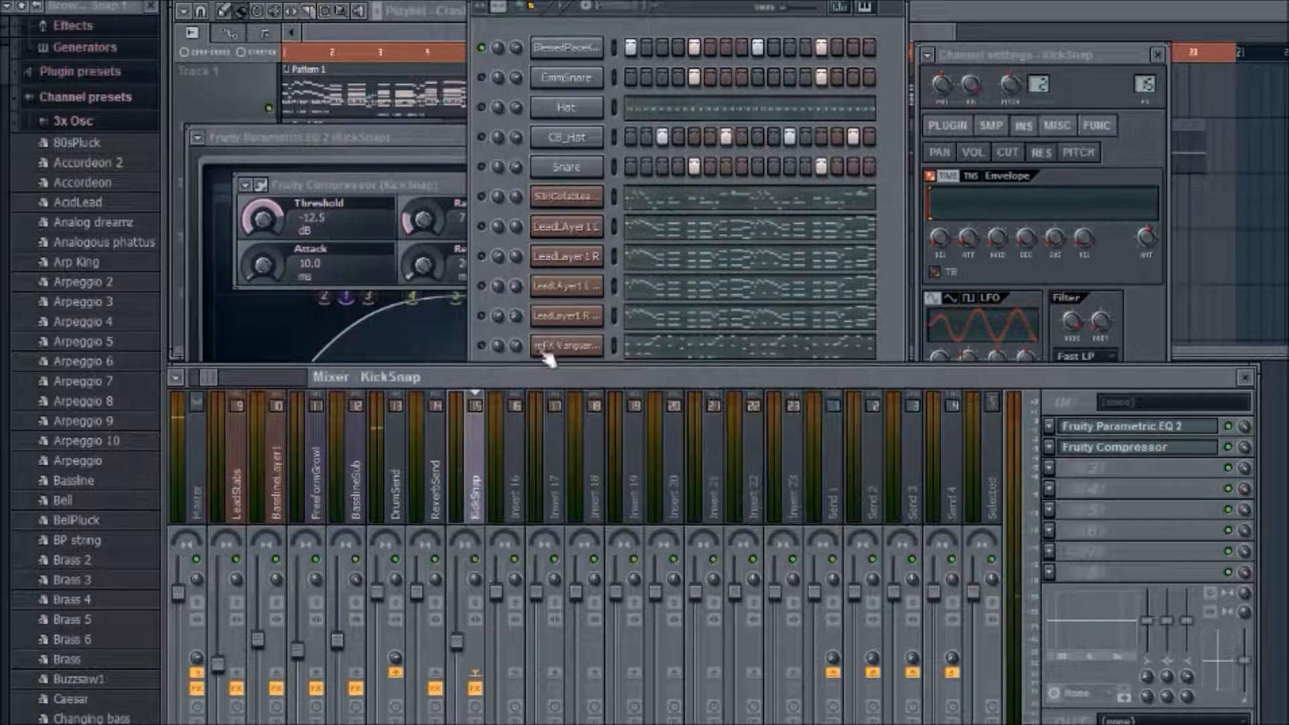
Raise the KickSnap mixer fader slightly while the pattern plays, and mute the track to compare.
left_click(552, 3)
key("space")
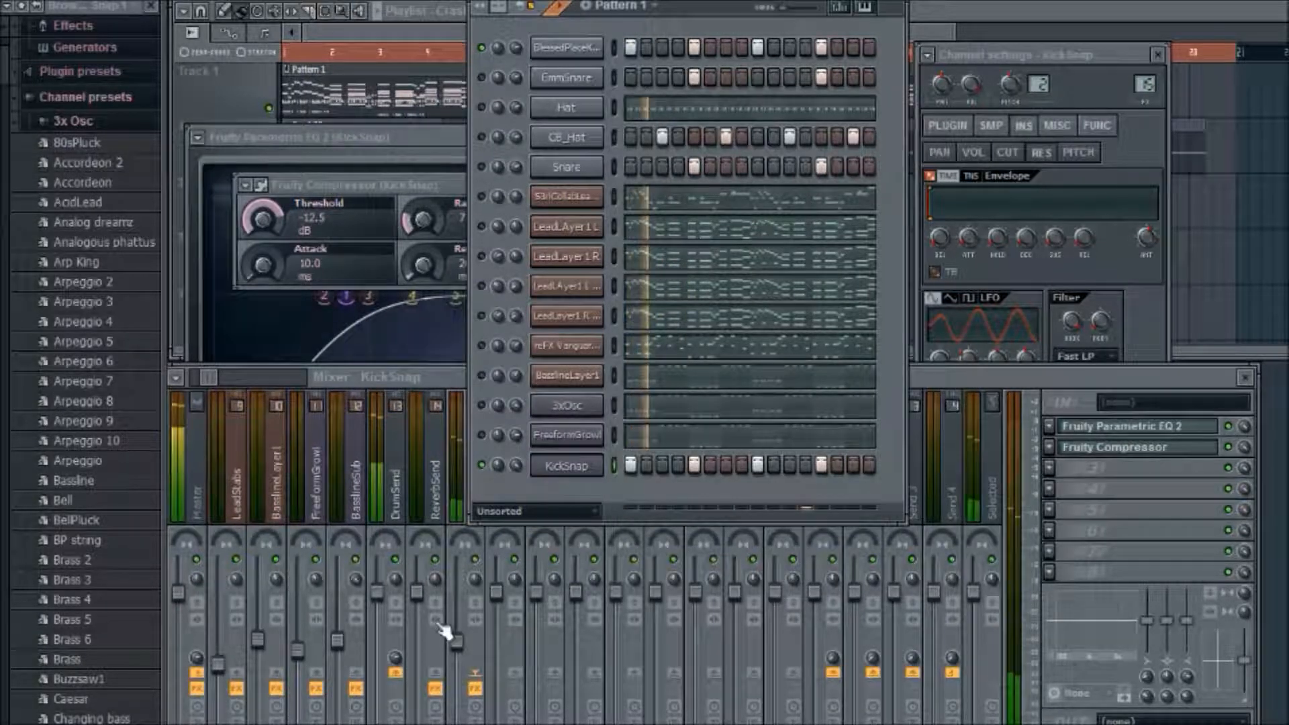
left_click(468, 657)
left_click_drag(468, 656, 468, 641)
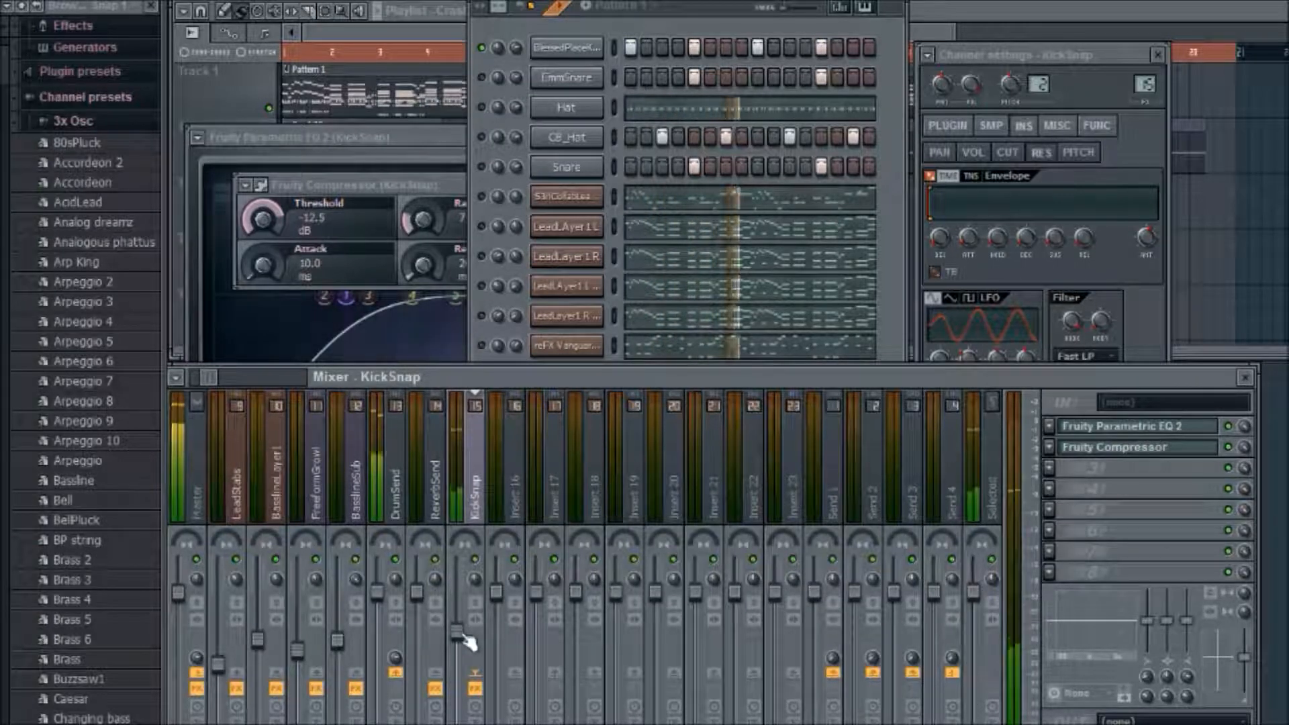
left_click(475, 559)
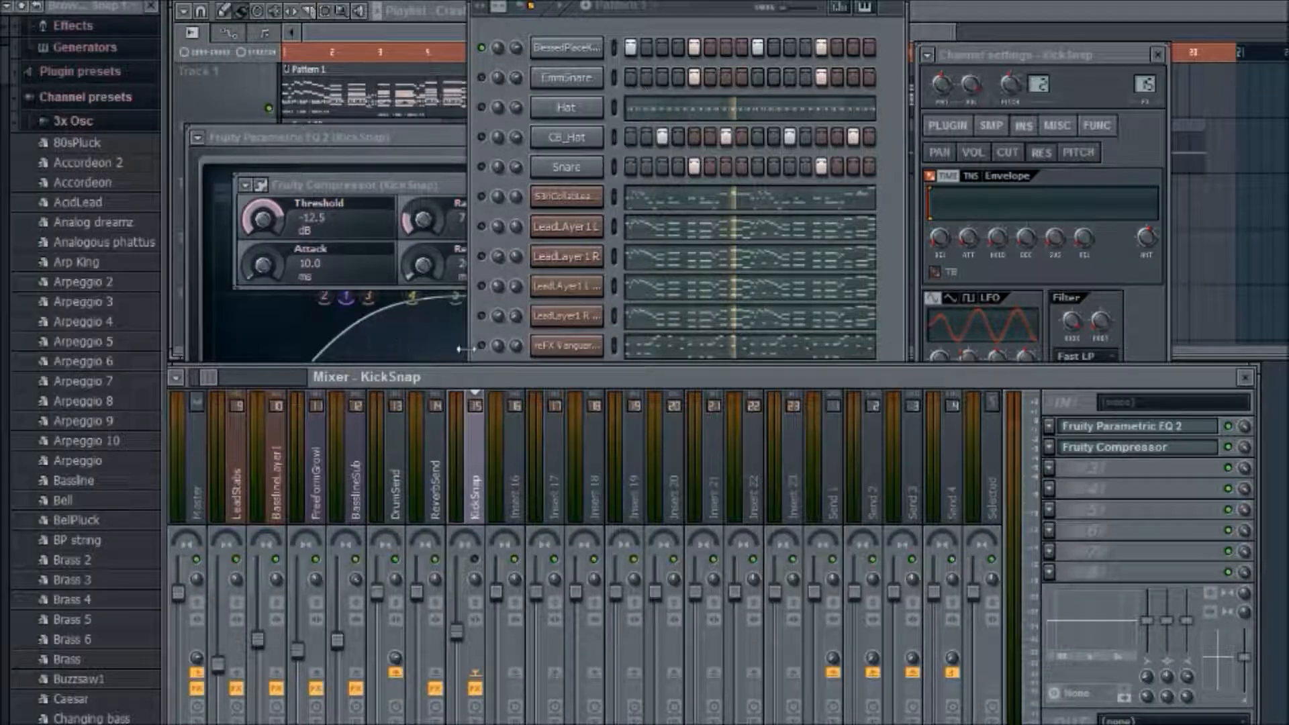
Clone the KickSnap channel and rename the copy LeadSnap.
left_click(892, 168)
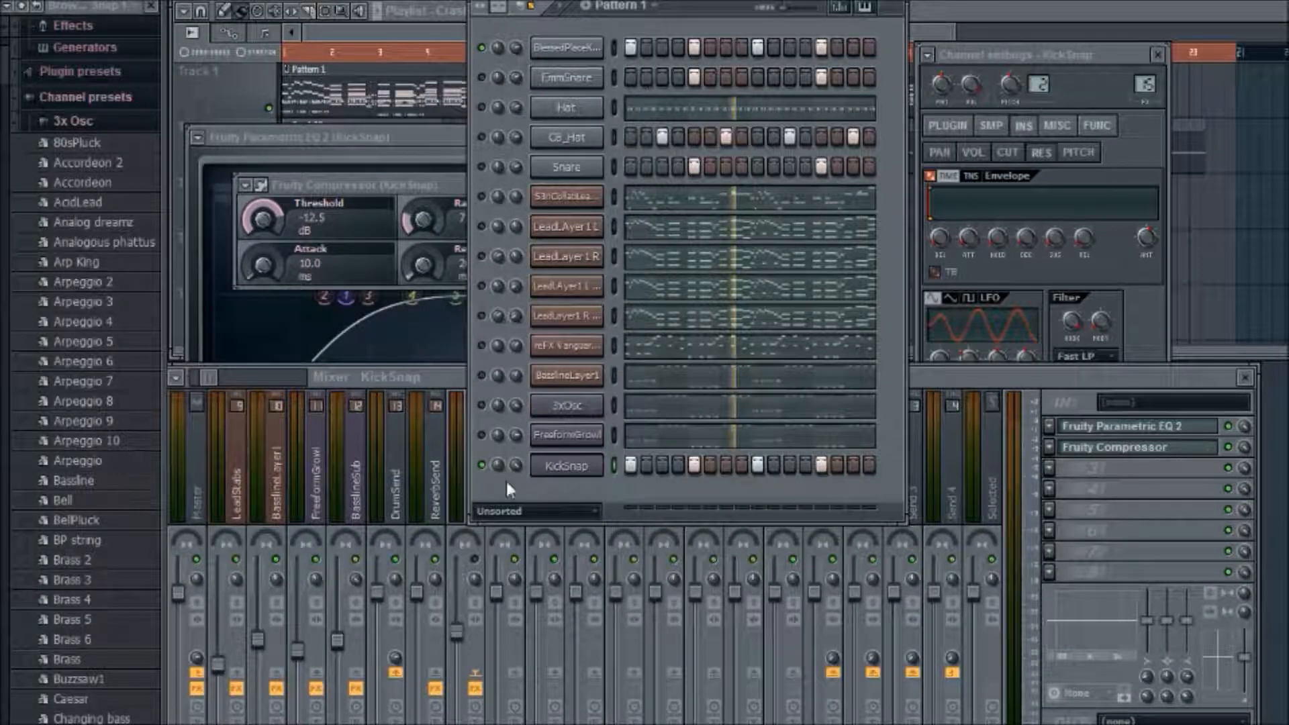
left_click(647, 713)
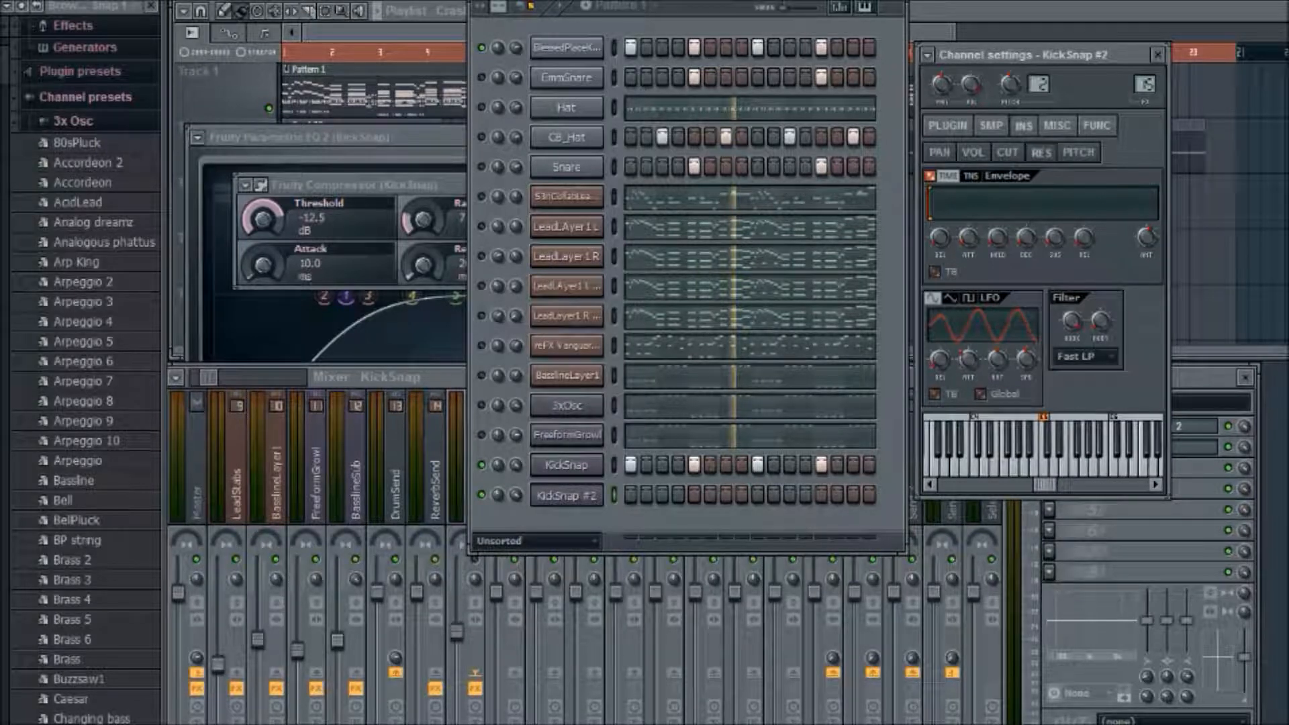
left_click(642, 519)
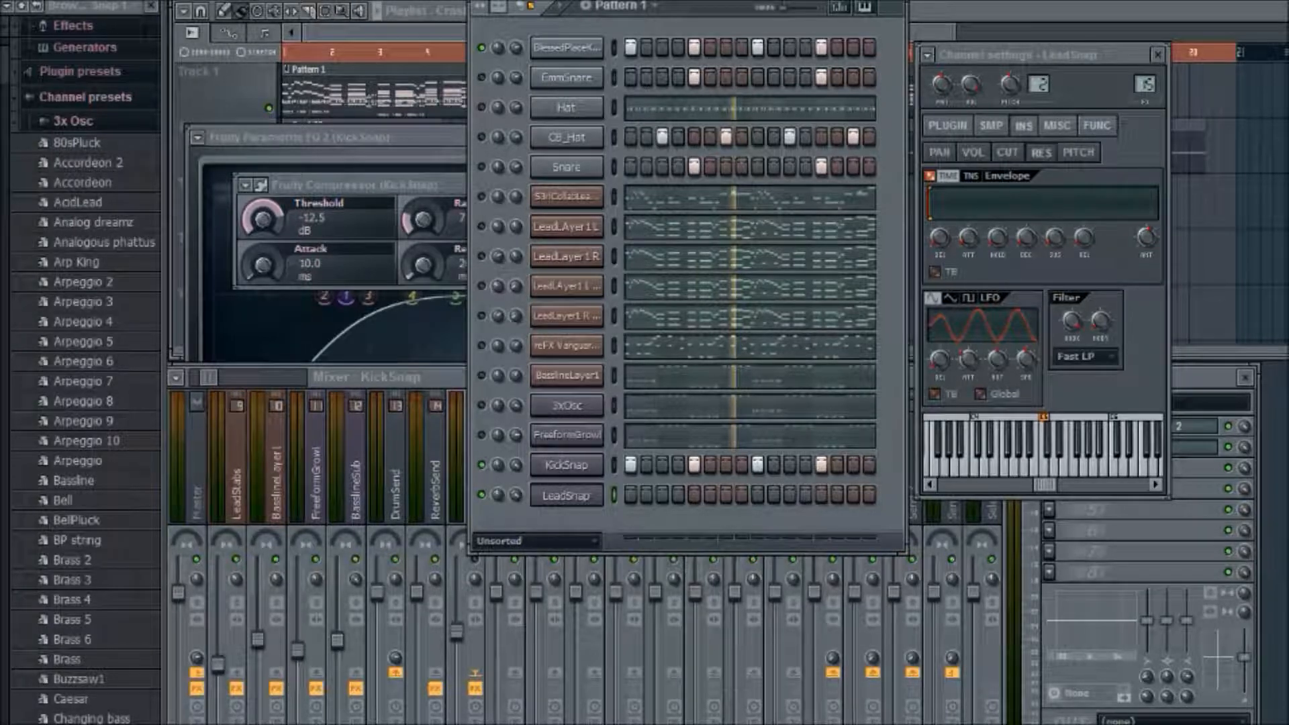
Copy the S3rlCollabLead channel's notes into the LeadSnap channel and solo LeadSnap.
left_click(615, 198)
left_click(615, 495)
key("ctrl+v")
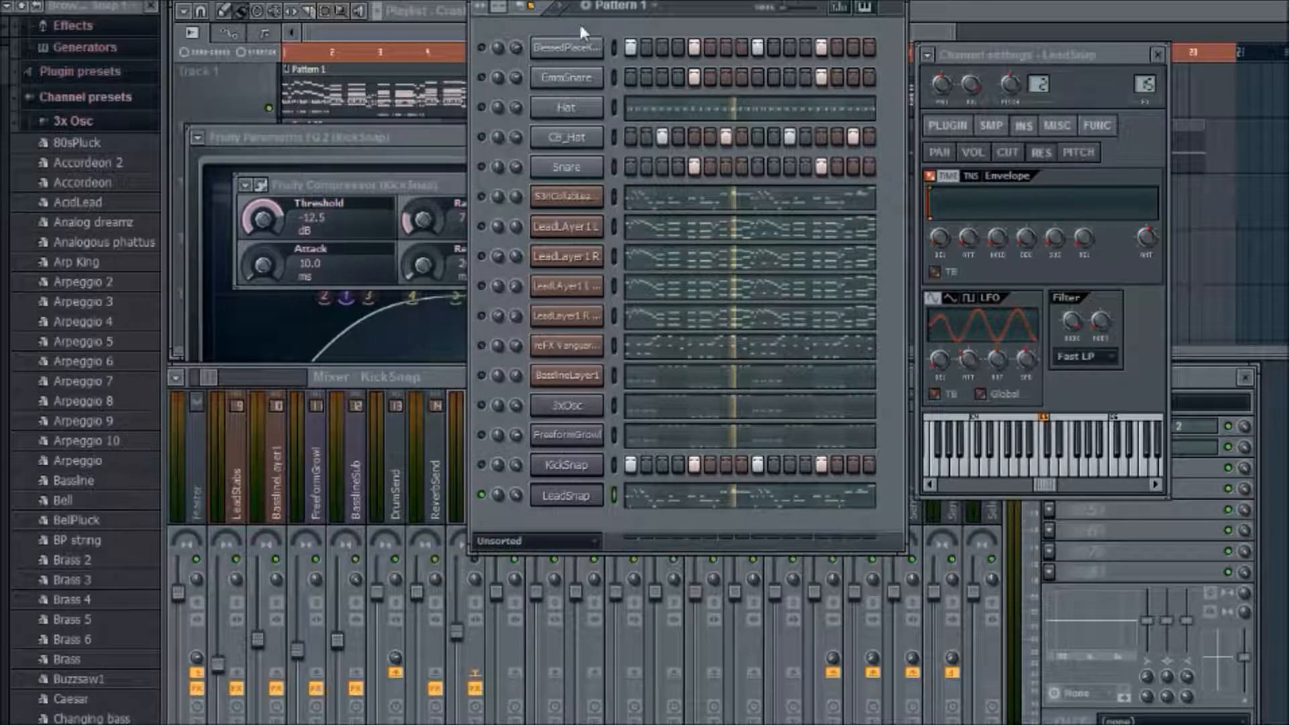
Route the LeadSnap channel to its own mixer track and cut its low frequencies with a Fruity Parametric EQ 2.
key("ctrl+l")
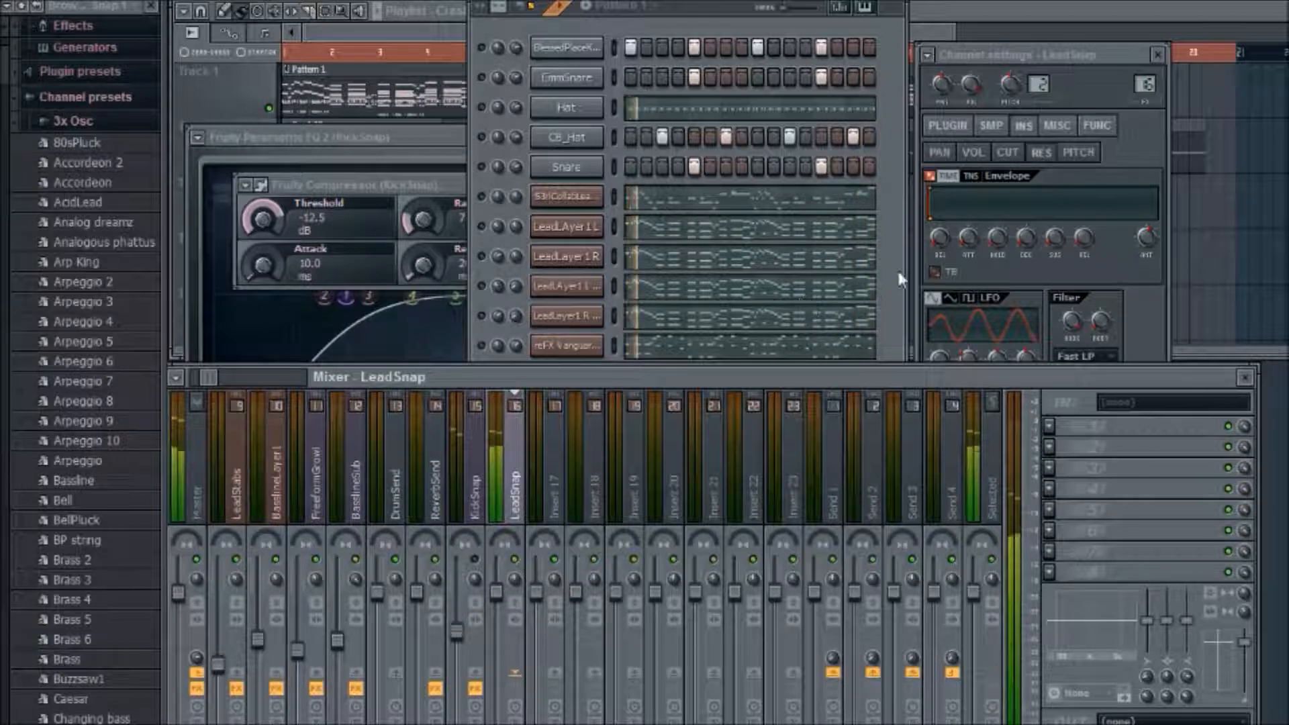
left_click(761, 338)
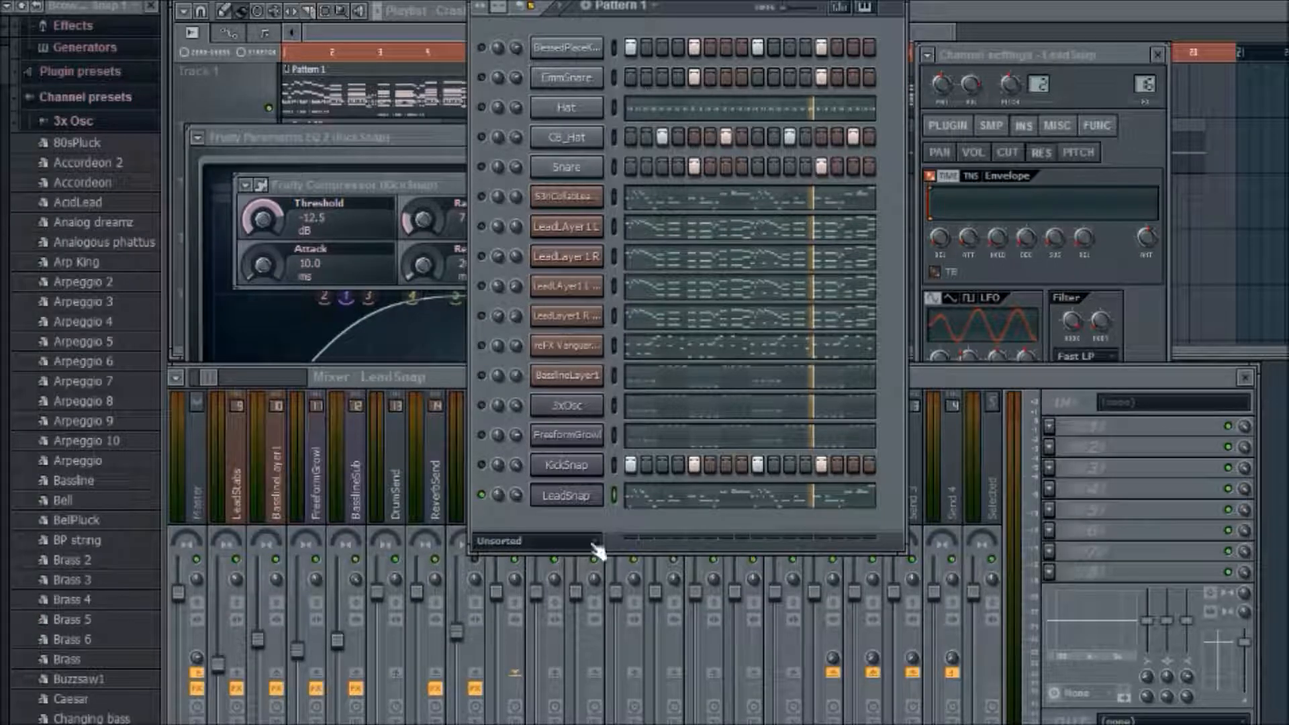
left_click(594, 591)
left_click(552, 500)
left_click(513, 498)
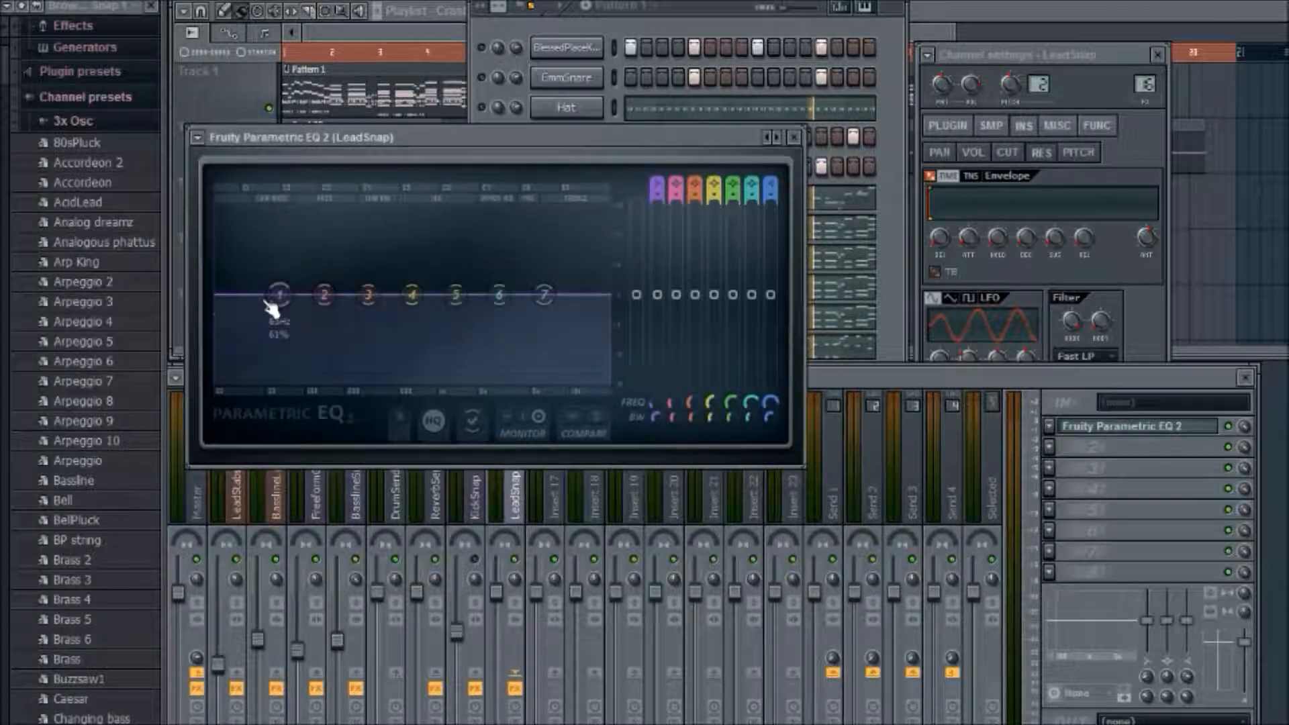
left_click_drag(276, 295, 344, 356)
left_click(794, 137)
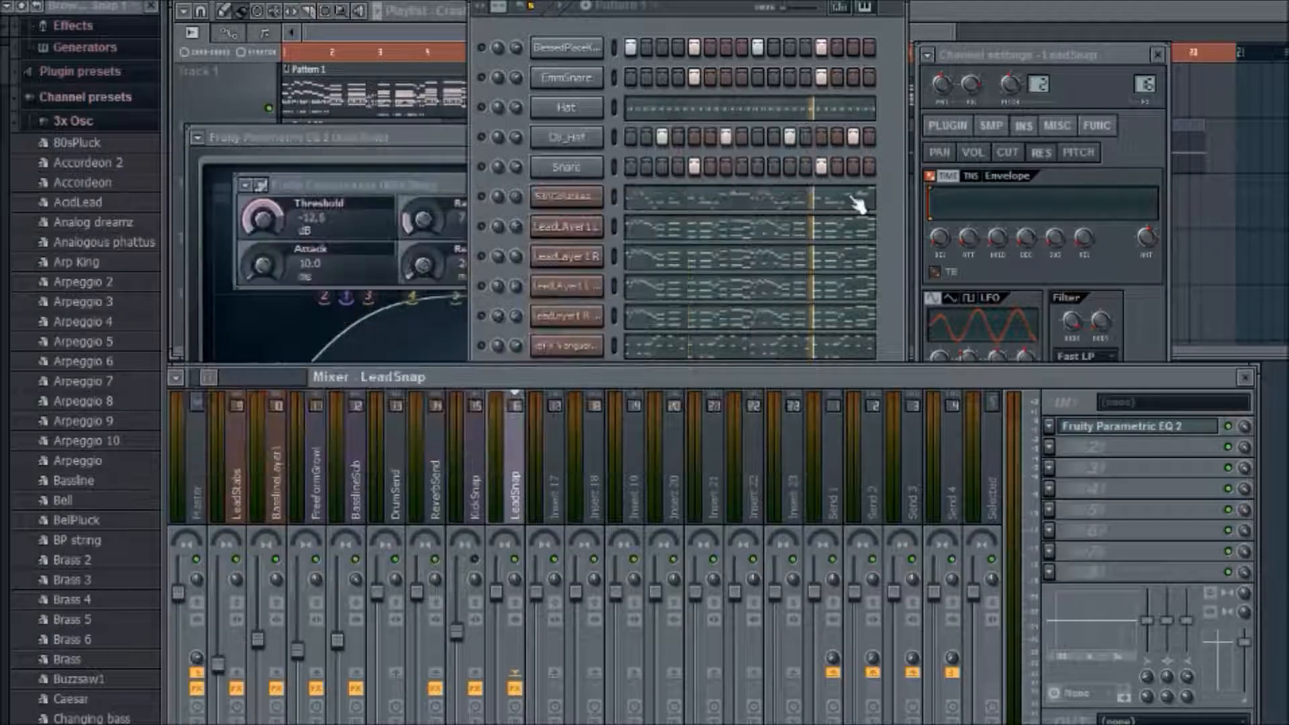
Unmute the S3rlCollabLead channel alongside LeadSnap and lower the LeadSnap mixer fader while the pattern plays.
left_click(892, 240)
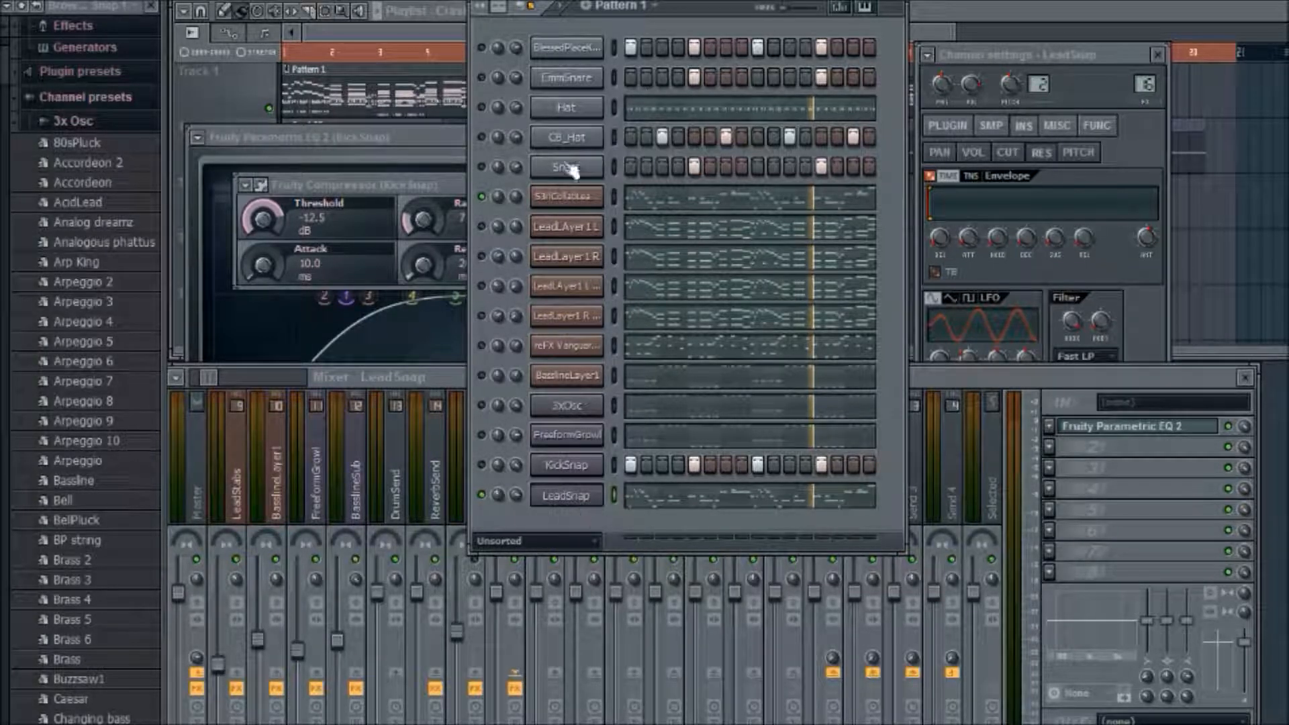
left_click(971, 388)
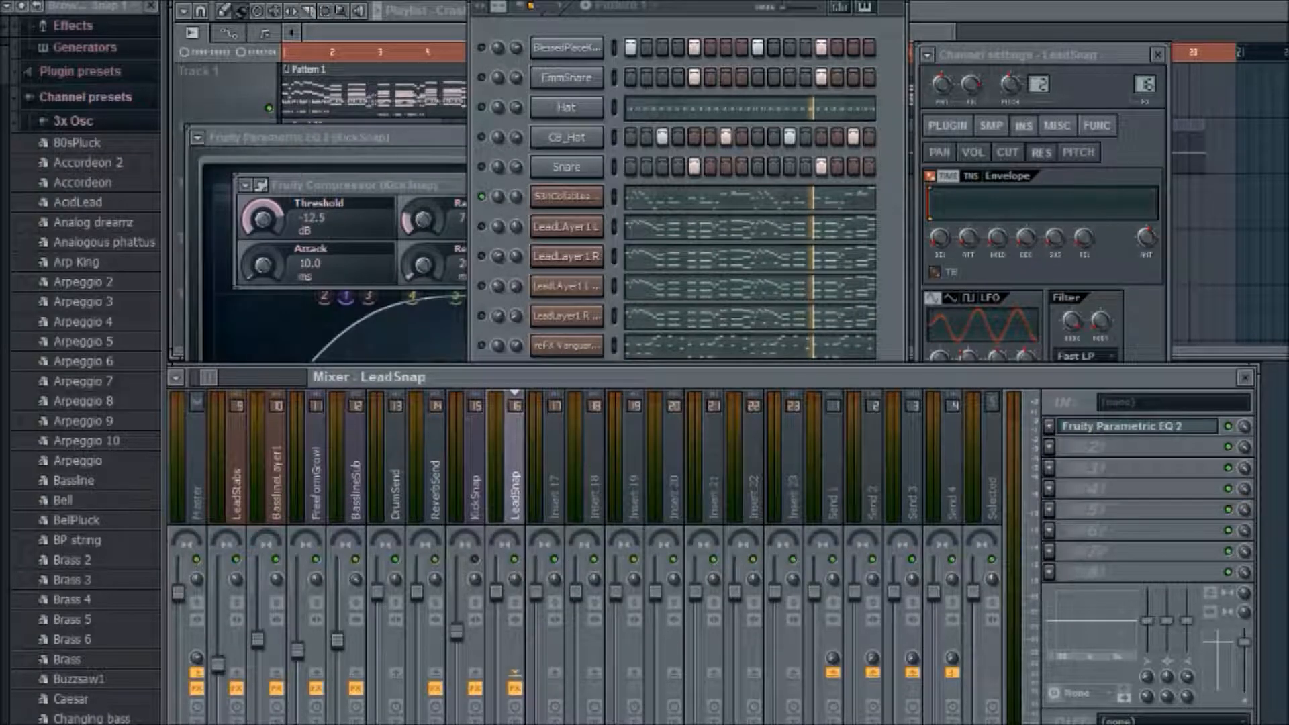
left_click(567, 23)
left_click(496, 592)
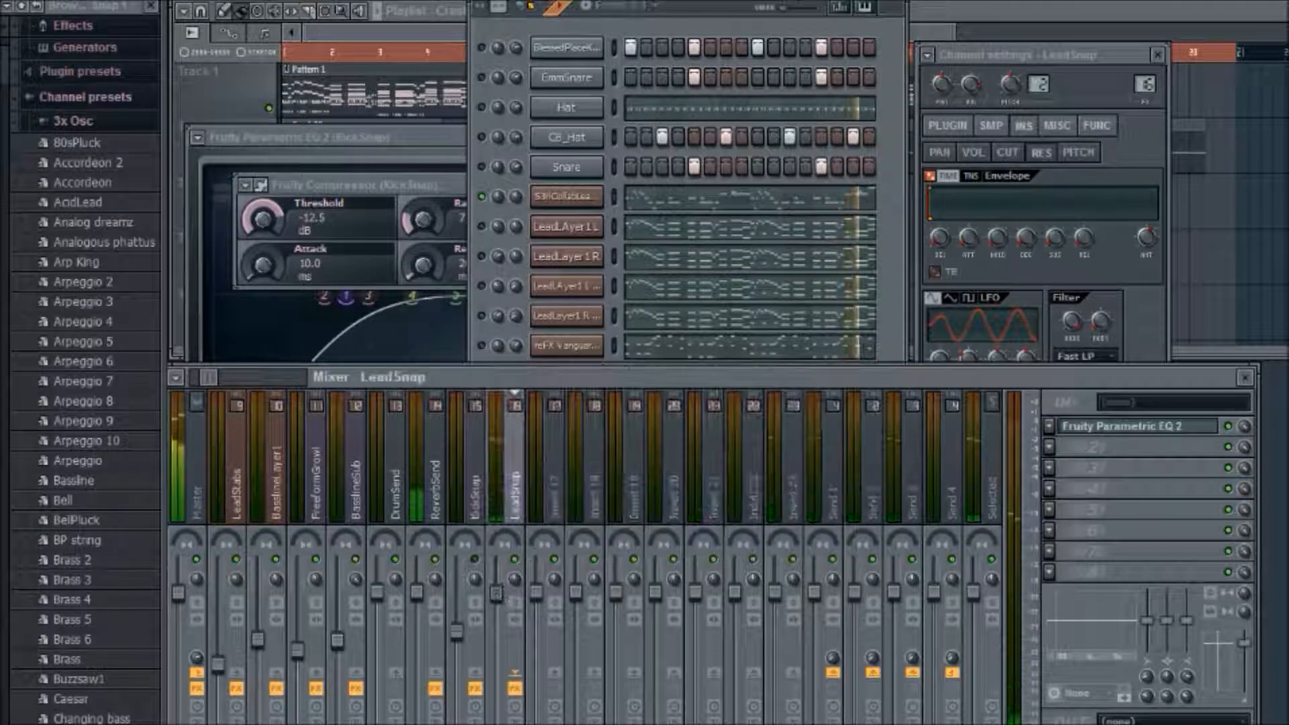
left_click_drag(496, 592, 496, 638)
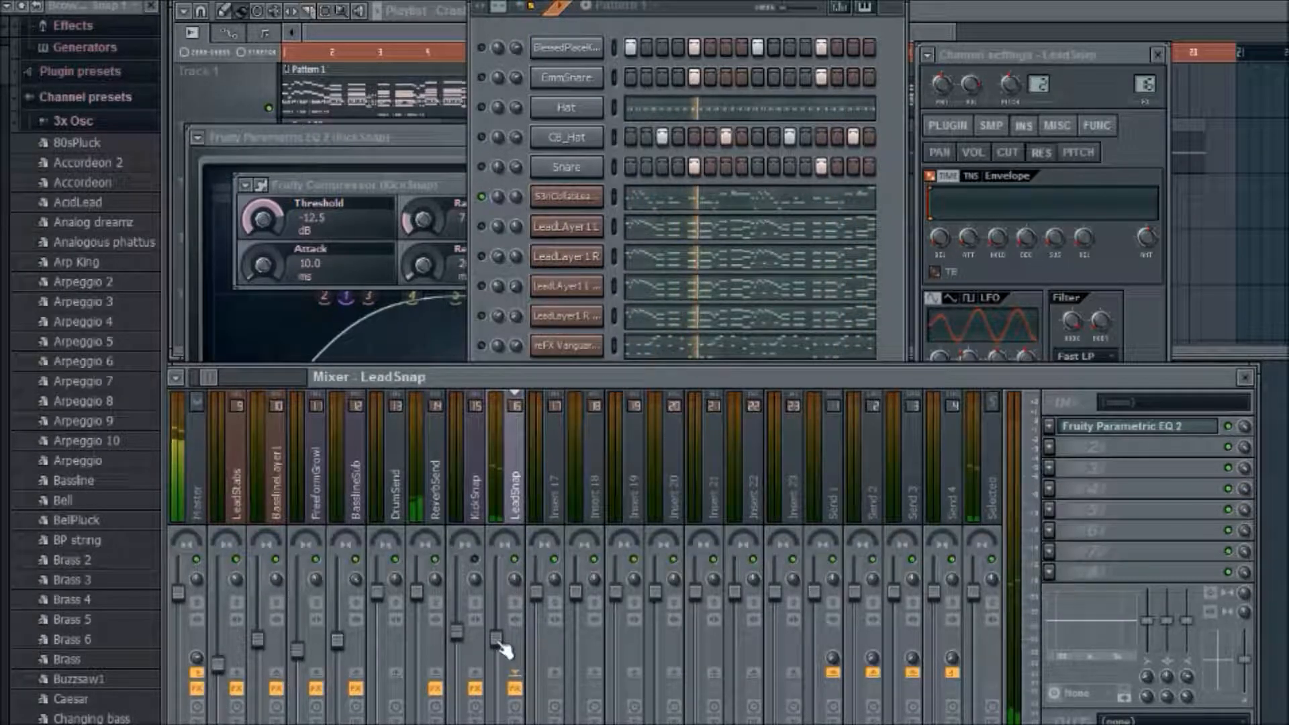
left_click_drag(496, 637, 497, 649)
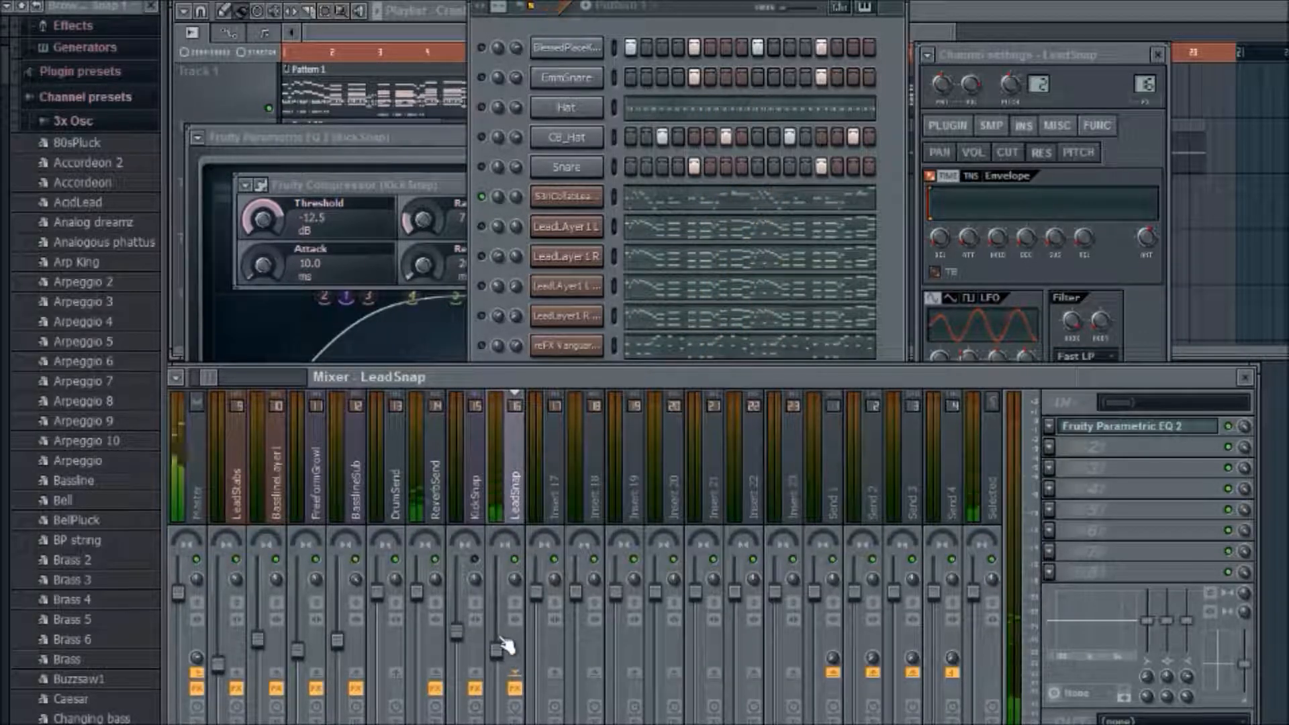
left_click_drag(496, 650, 496, 665)
Replay the lead with its snap layer and fine-tune the LeadSnap mixer fader slightly lower.
left_click(565, 6)
left_click(496, 655)
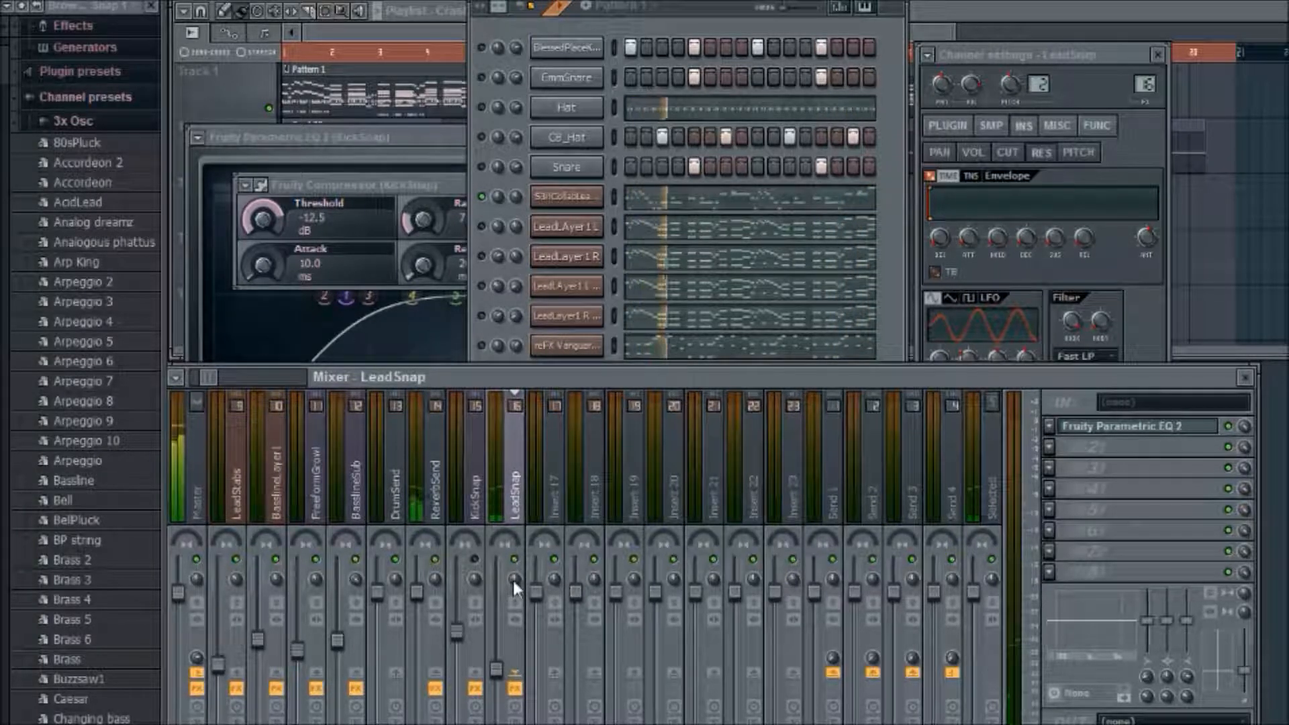
key("space")
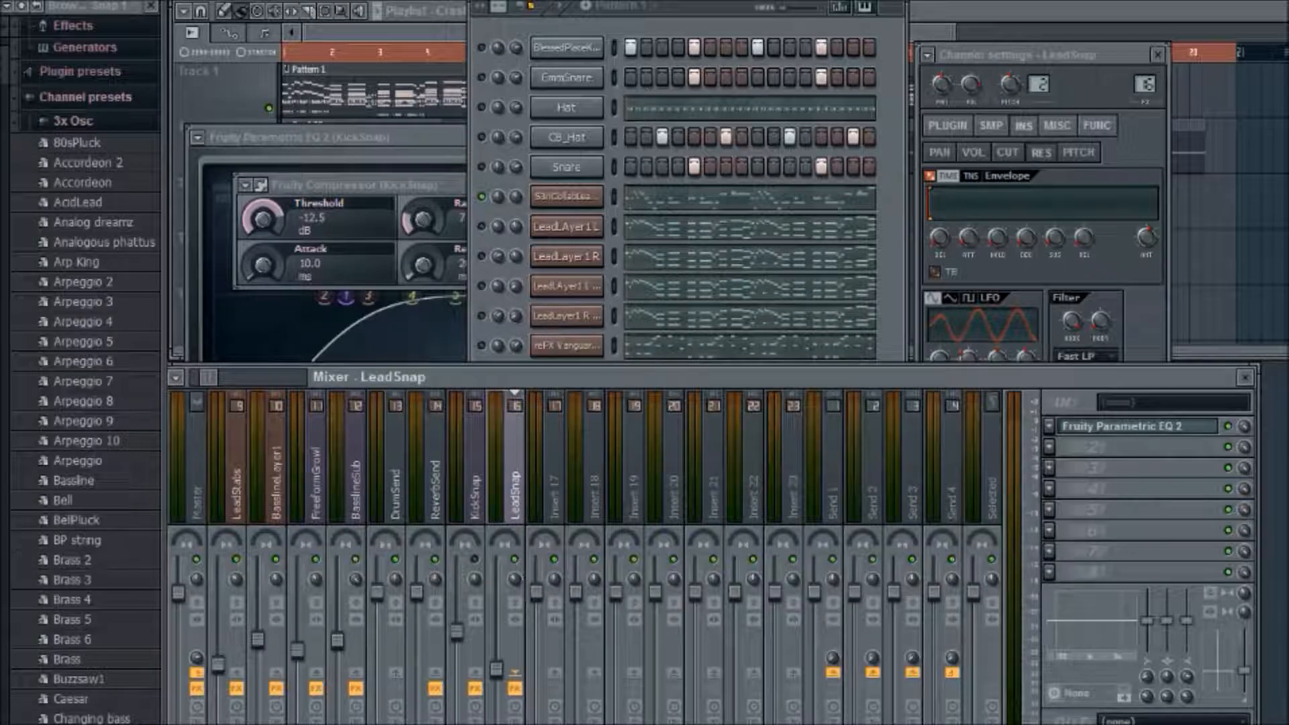
left_click(554, 20)
key("space")
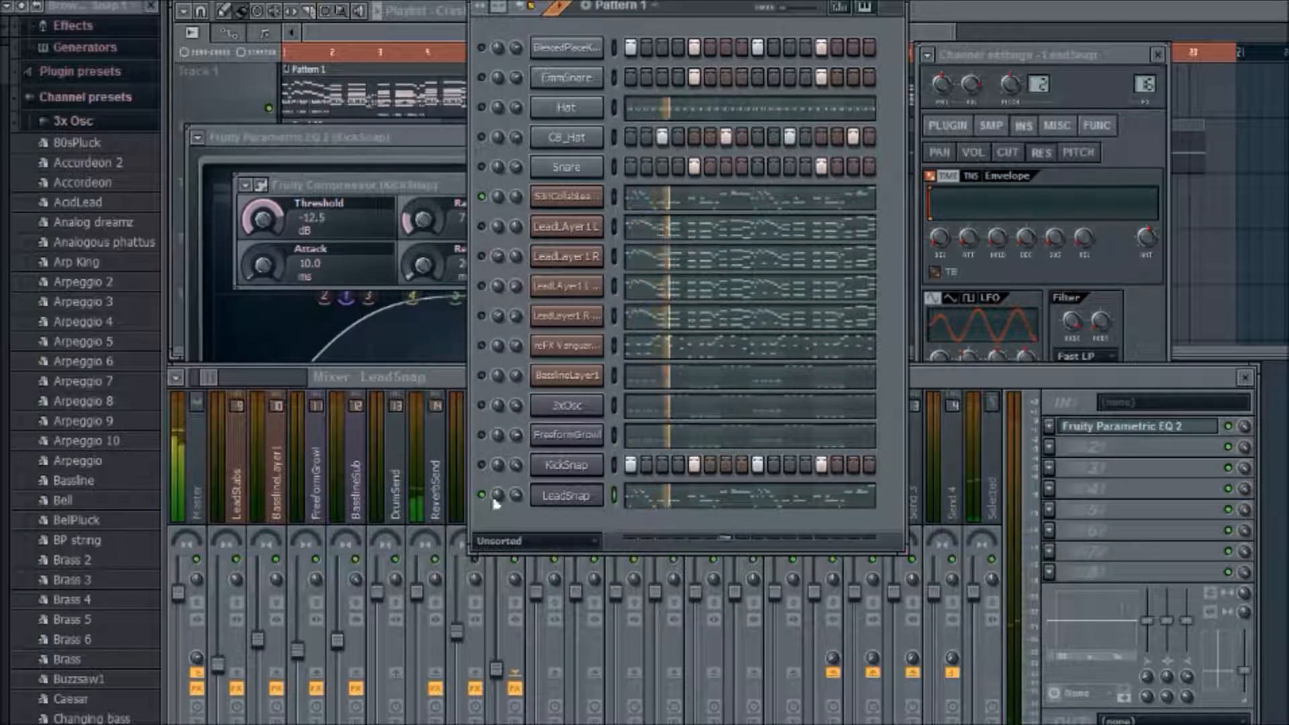
left_click(497, 670)
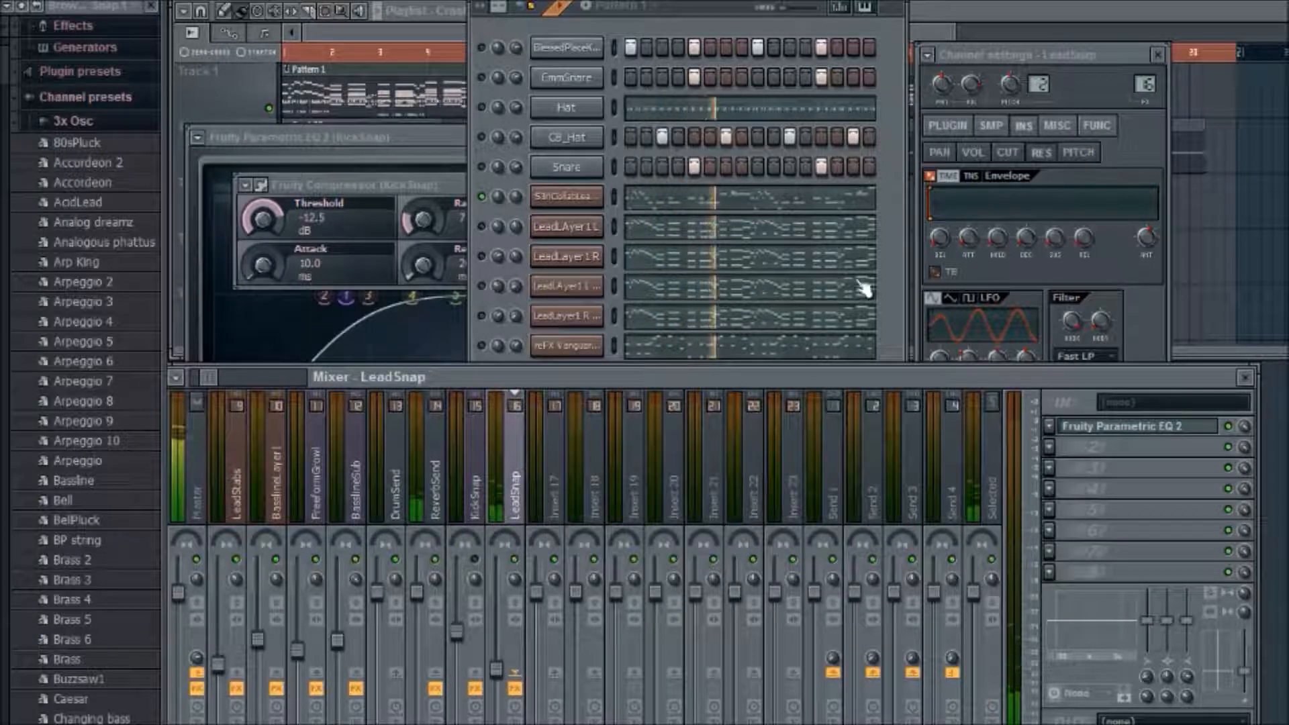
left_click(888, 280)
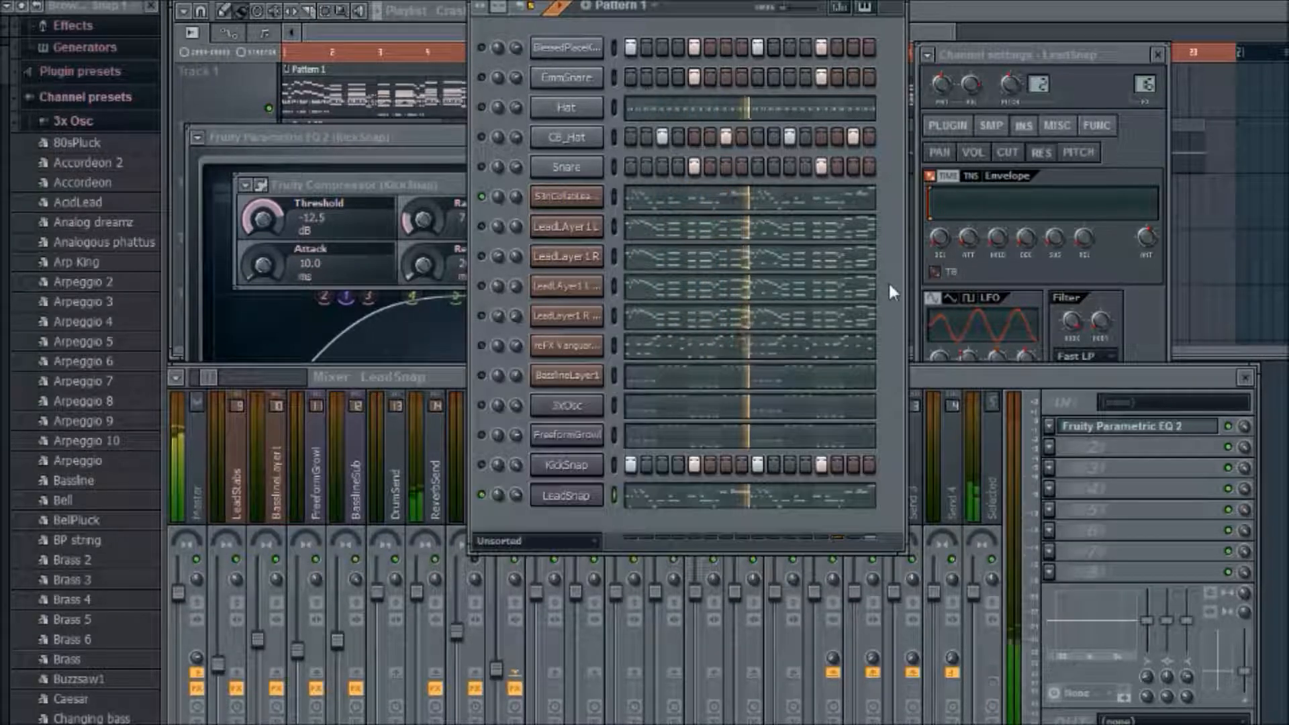
left_click(396, 404)
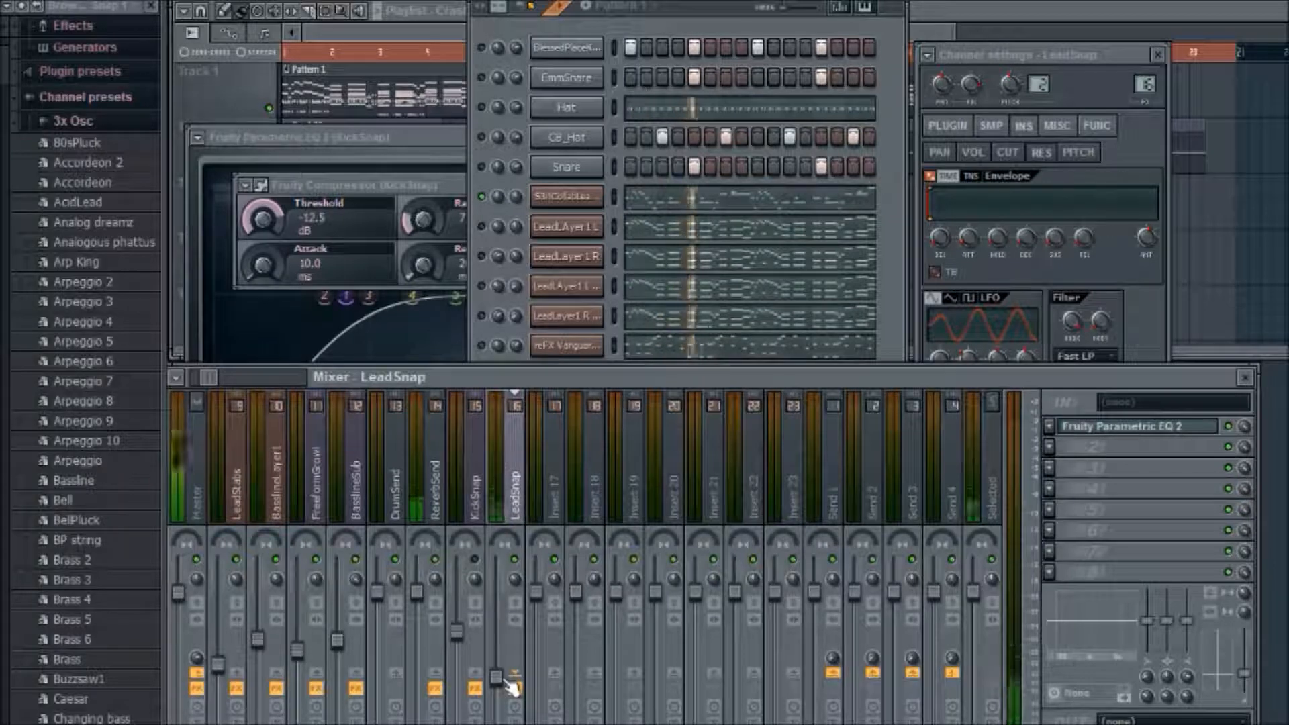
key("space")
Compare the S3rlCollabLead sound with the LeadSnap channel muted and unmuted.
left_click(669, 12)
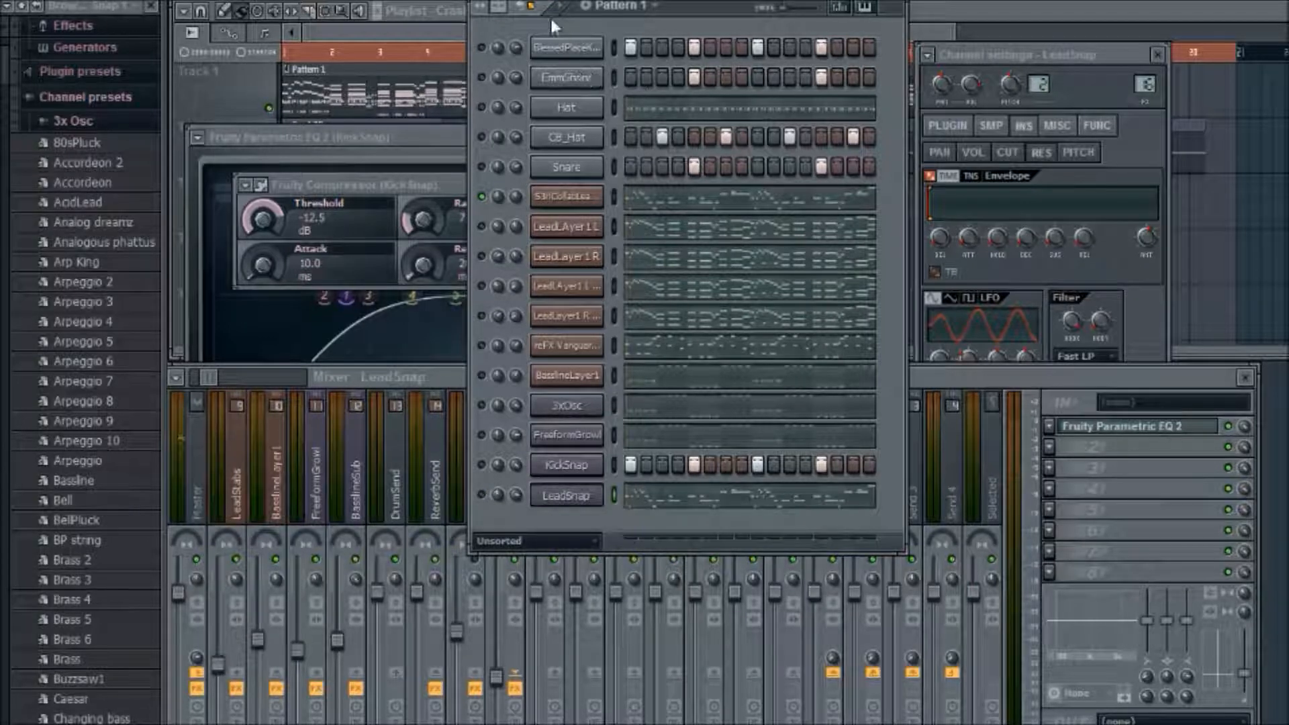
key("space")
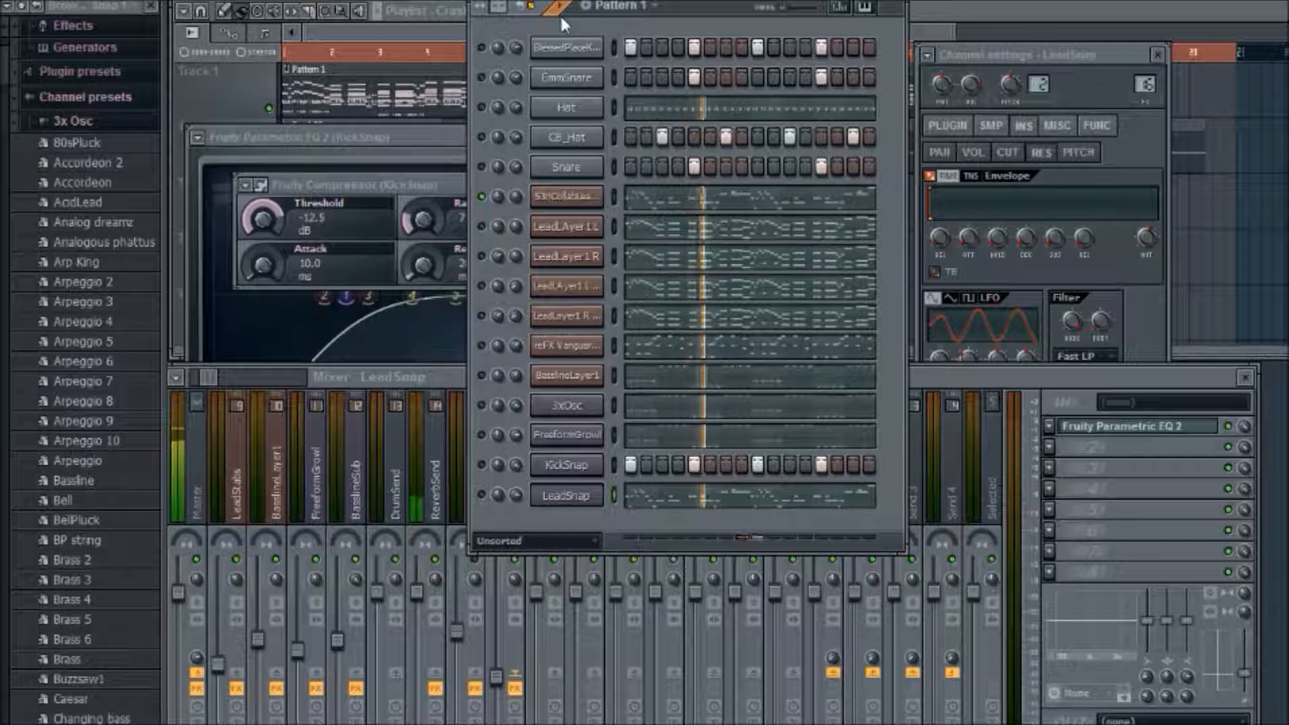
key("space")
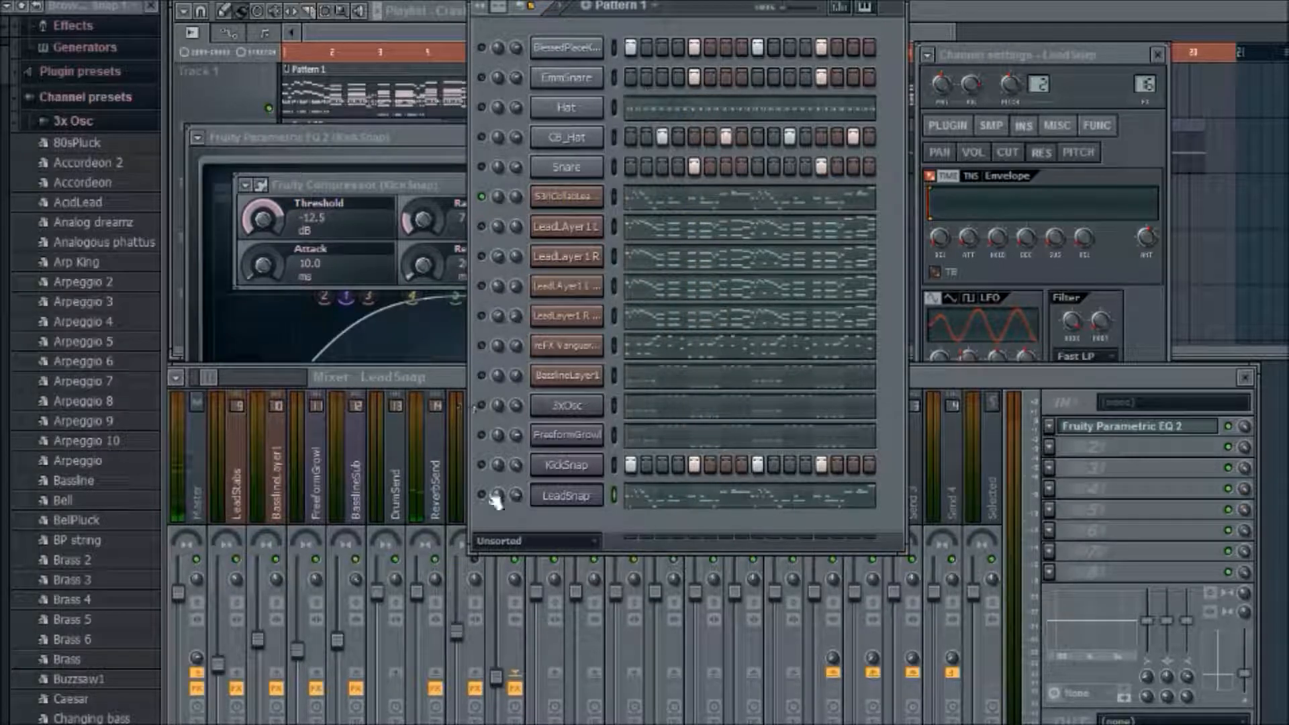
left_click(552, 6)
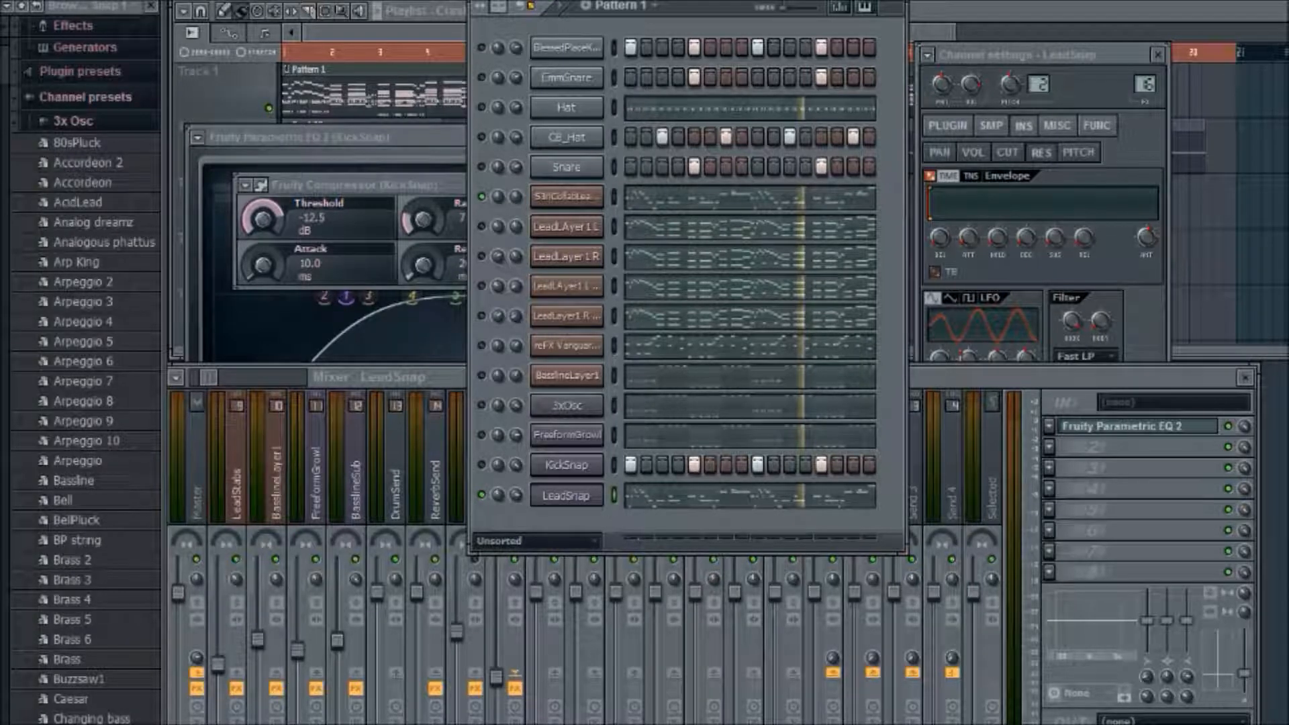
Sidechain the LeadSnap mixer track to the S3rlCollabLeadBendy track.
left_click(1073, 375)
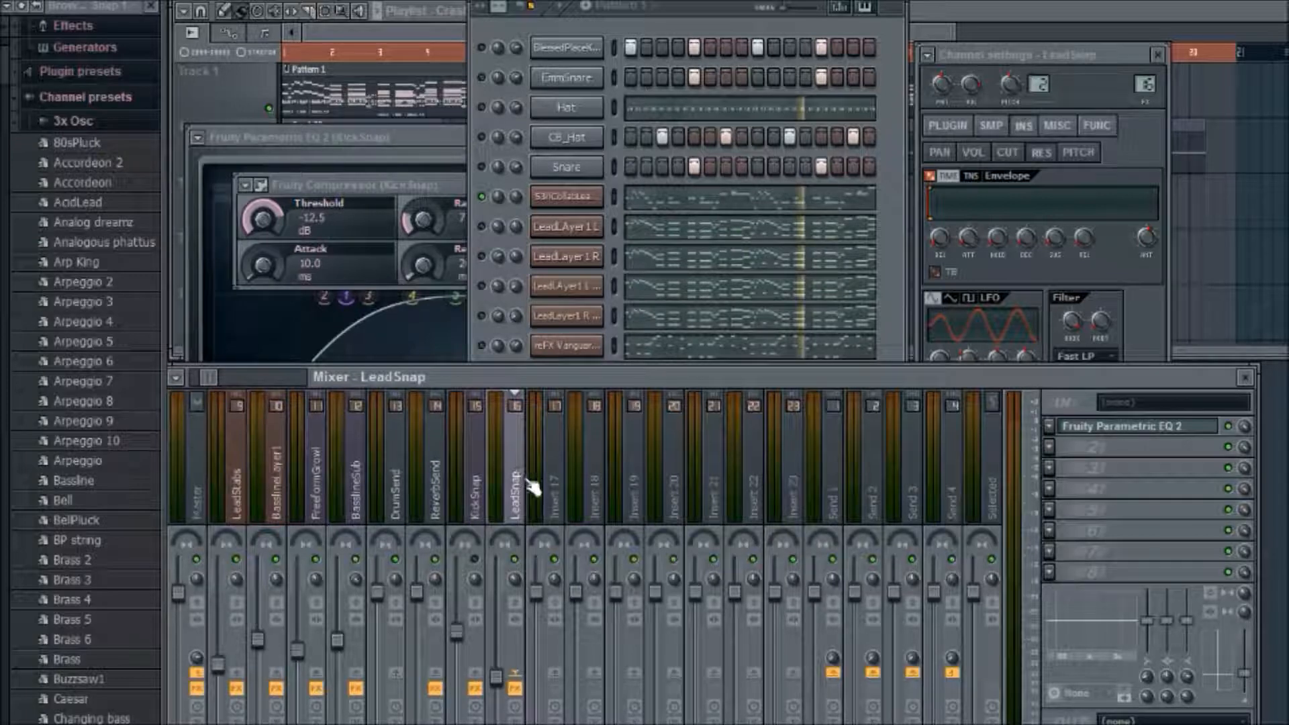
left_click_drag(211, 378, 204, 380)
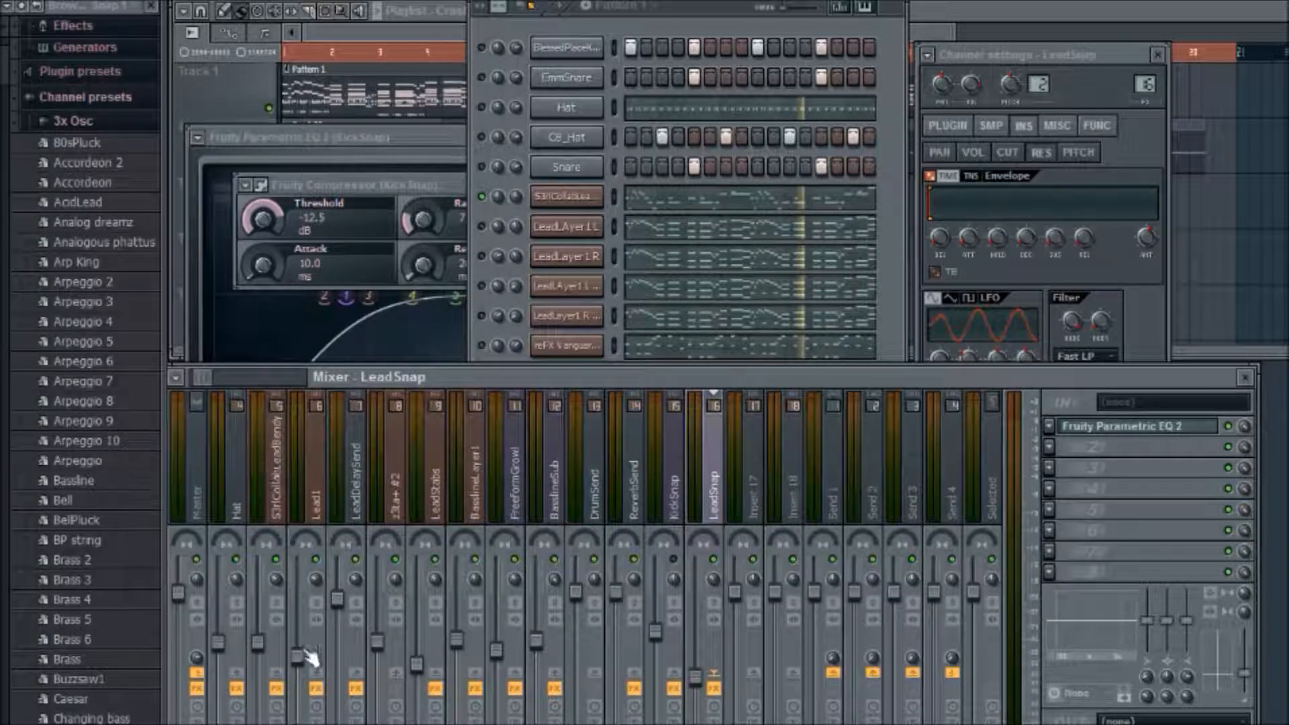
left_click(275, 430)
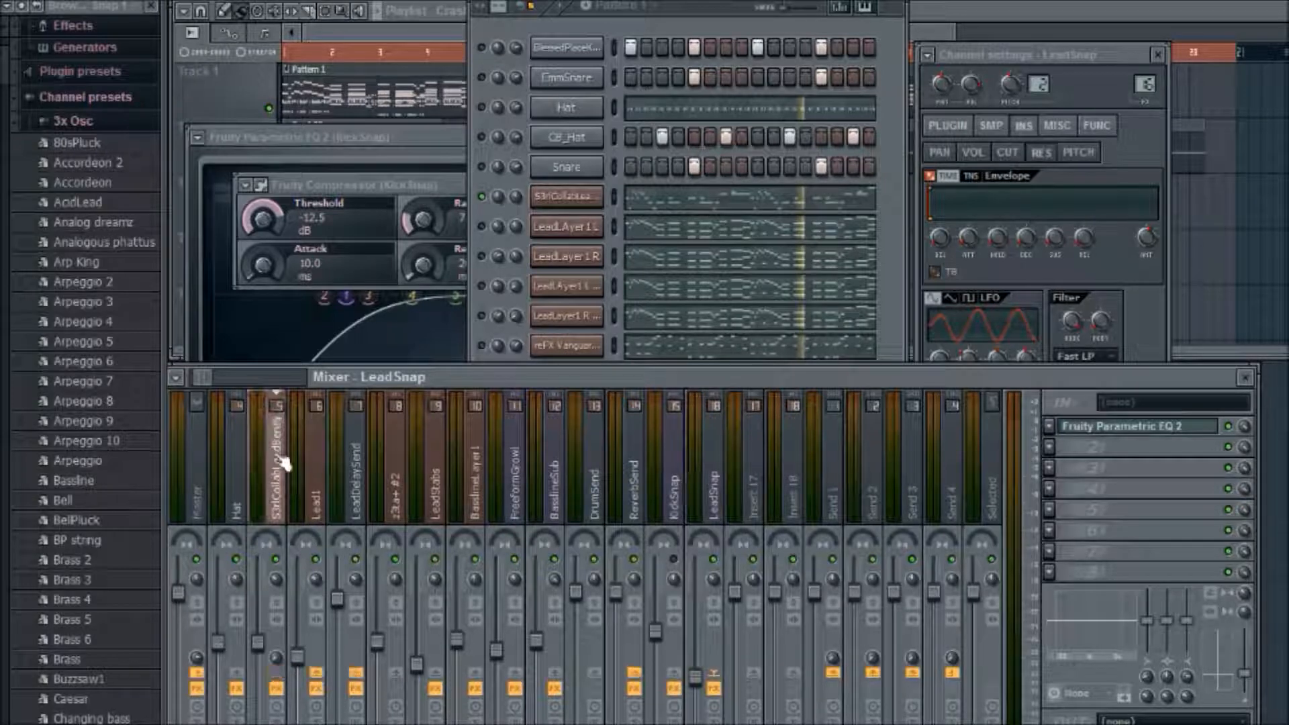
Move S3rlCollabLeadBendy's Fruity Limiter up one slot and add a second one in compressor mode with sidechain input 2.
left_click(1104, 577)
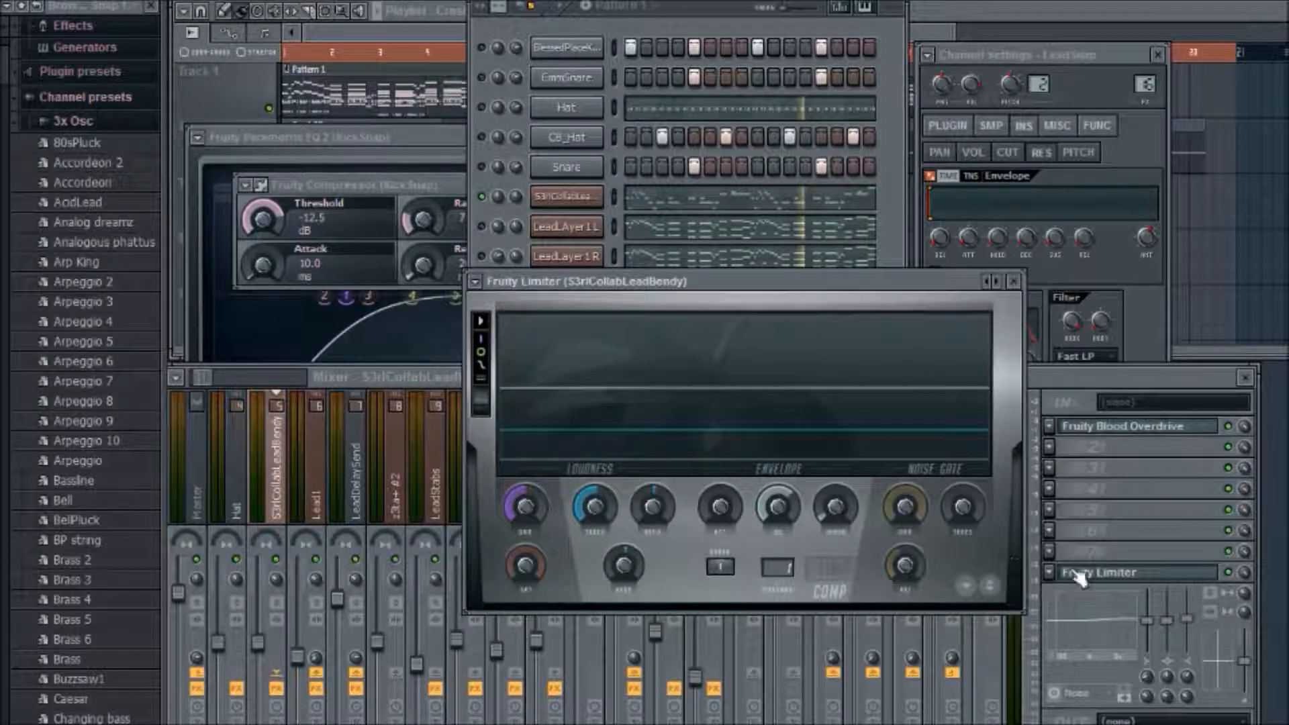
left_click(1074, 574)
left_click(1050, 654)
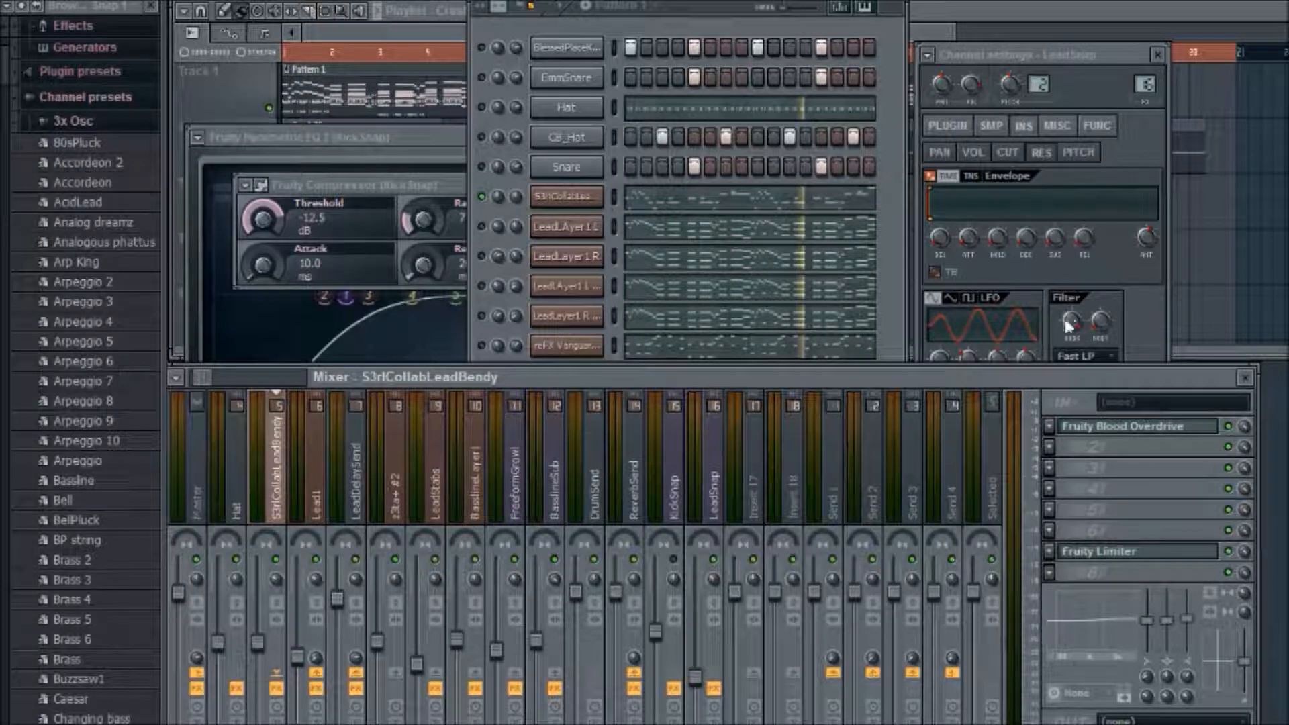
left_click_drag(600, 432, 472, 239)
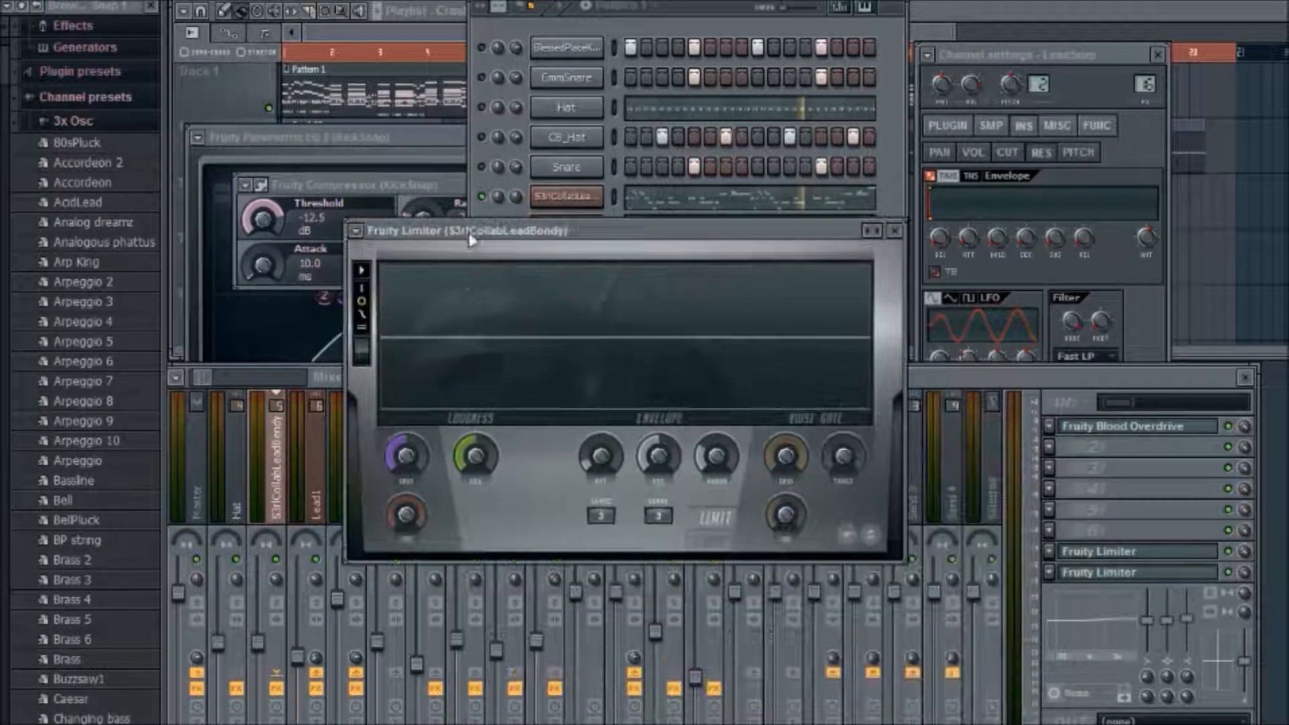
left_click(700, 540)
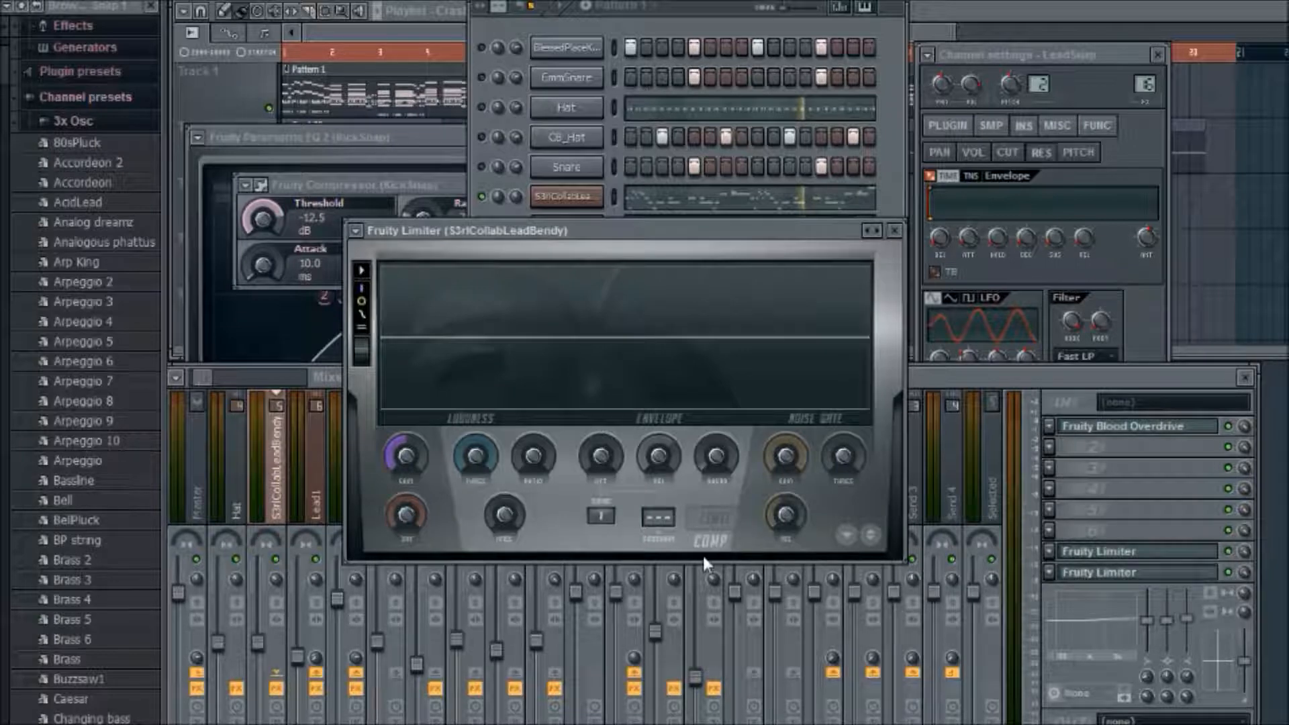
left_click_drag(536, 231, 646, 58)
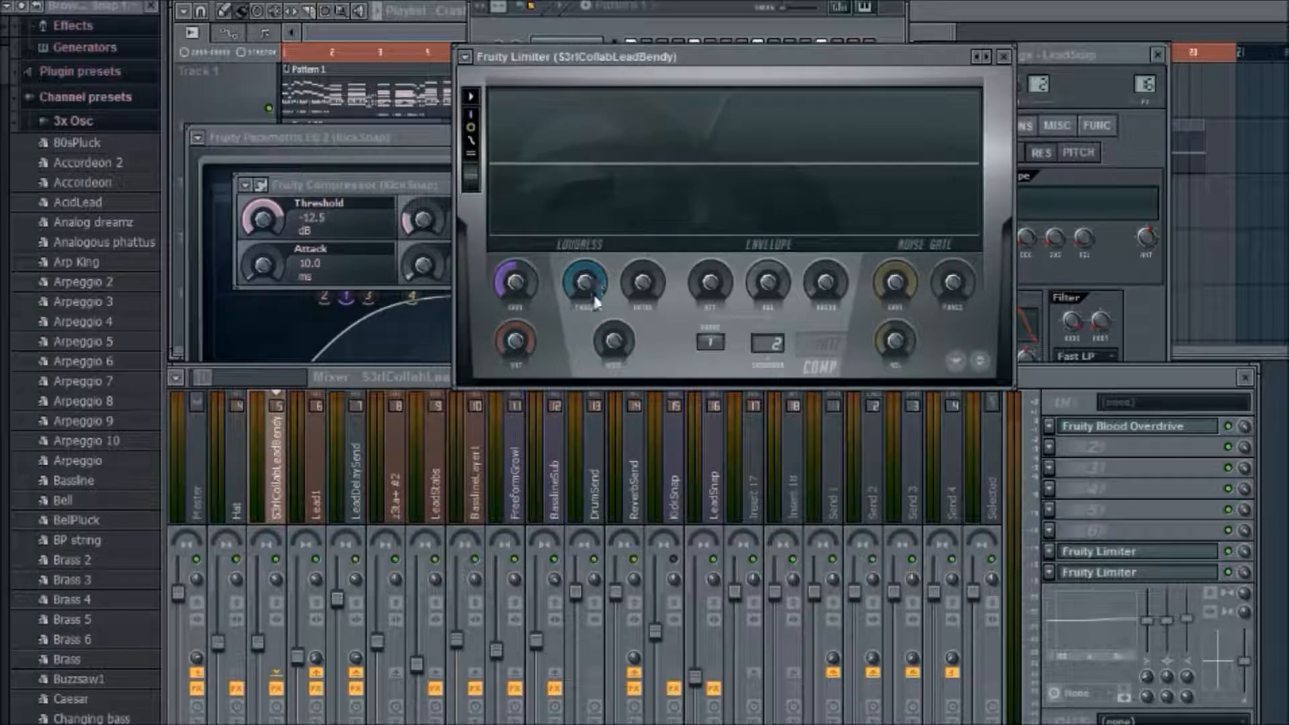
Lower the new Fruity Limiter's compressor threshold fully and adjust its ratio while the pattern plays.
left_click_drag(601, 286, 602, 285)
left_click(605, 272)
key("space")
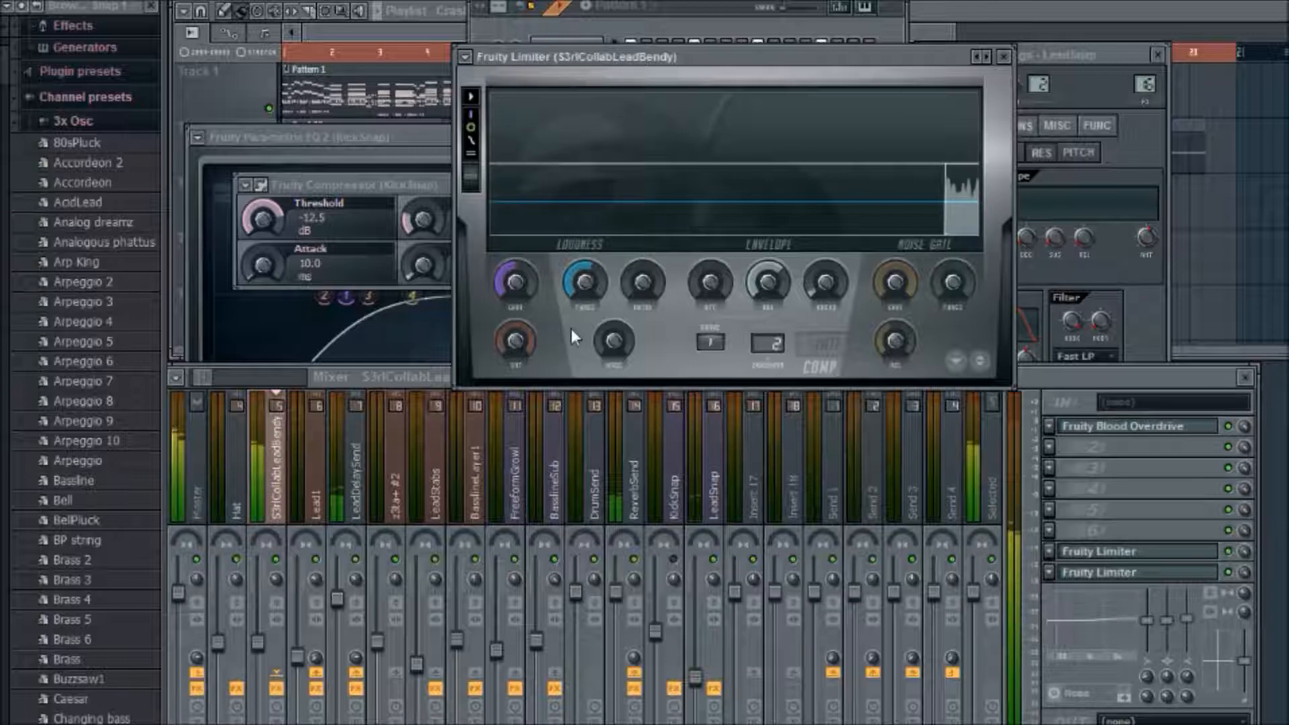
left_click_drag(584, 282, 585, 301)
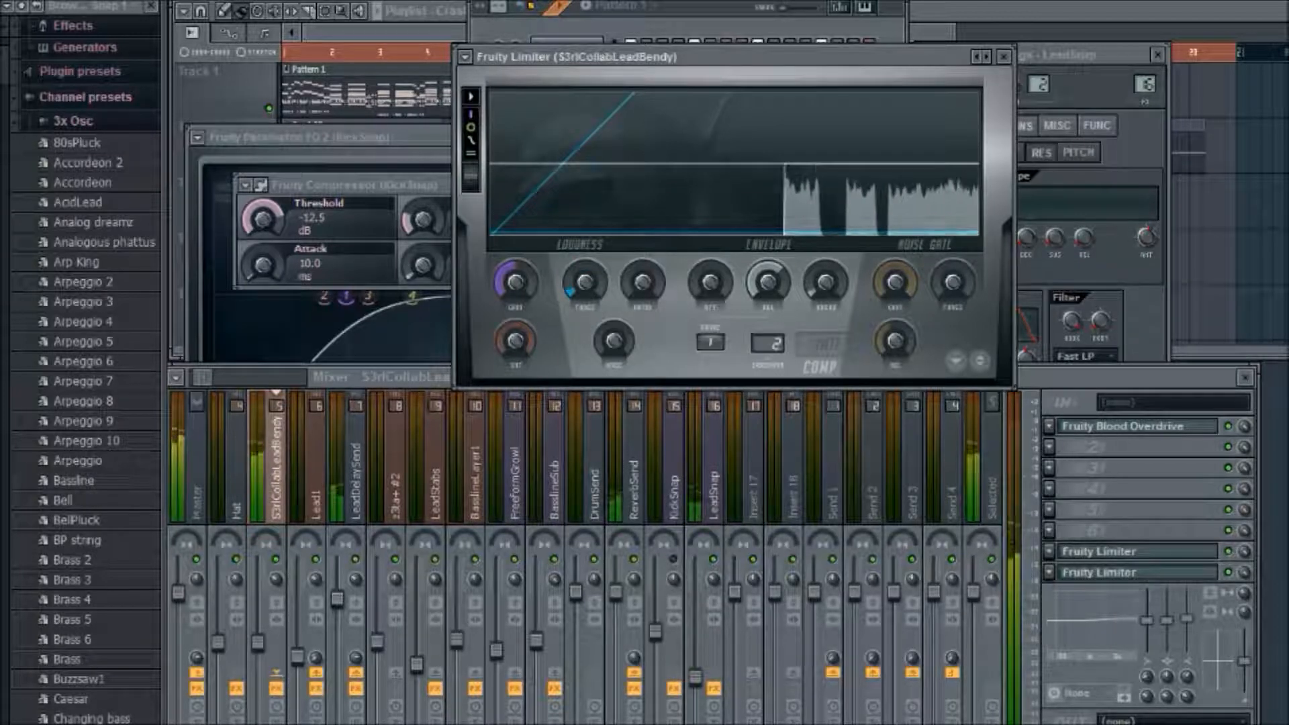
mouse_move(650, 288)
left_mouse_down()
mouse_move(650, 274)
mouse_move(650, 287)
left_mouse_up()
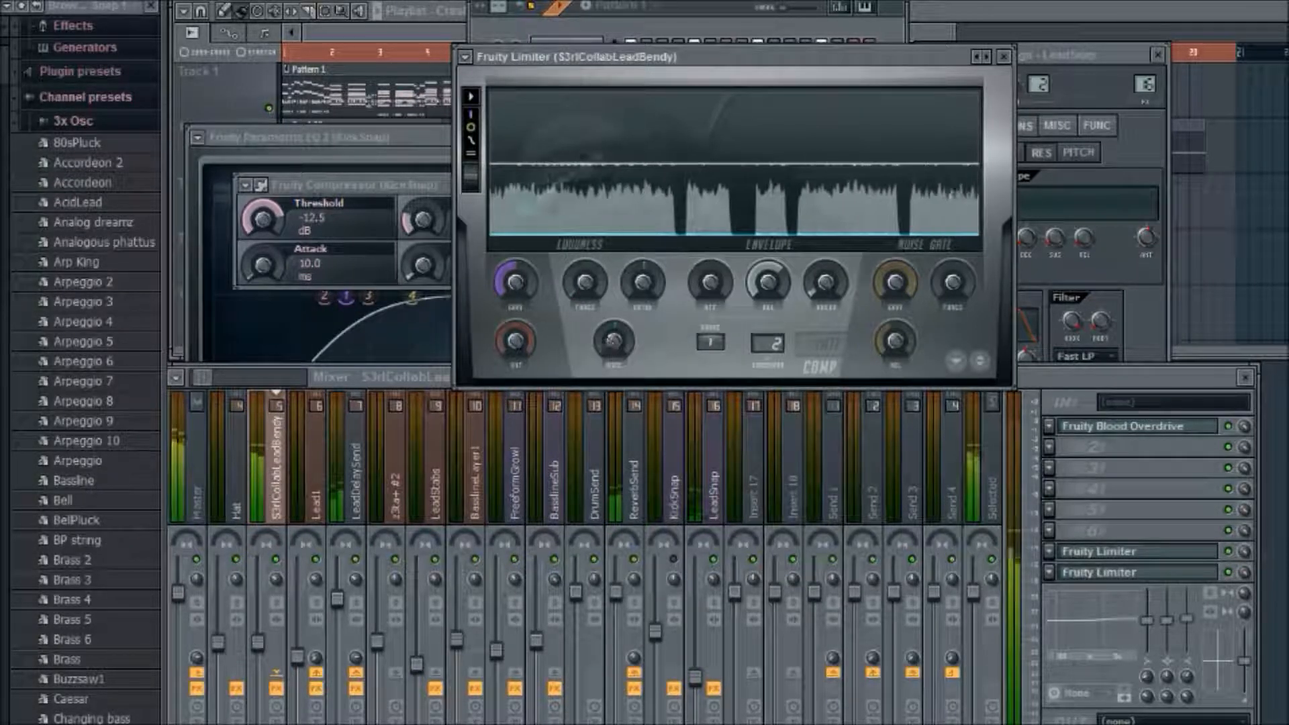
Unmute all channels and compare the full pattern with KickSnap and LeadSnap muted and unmuted.
left_click(713, 647)
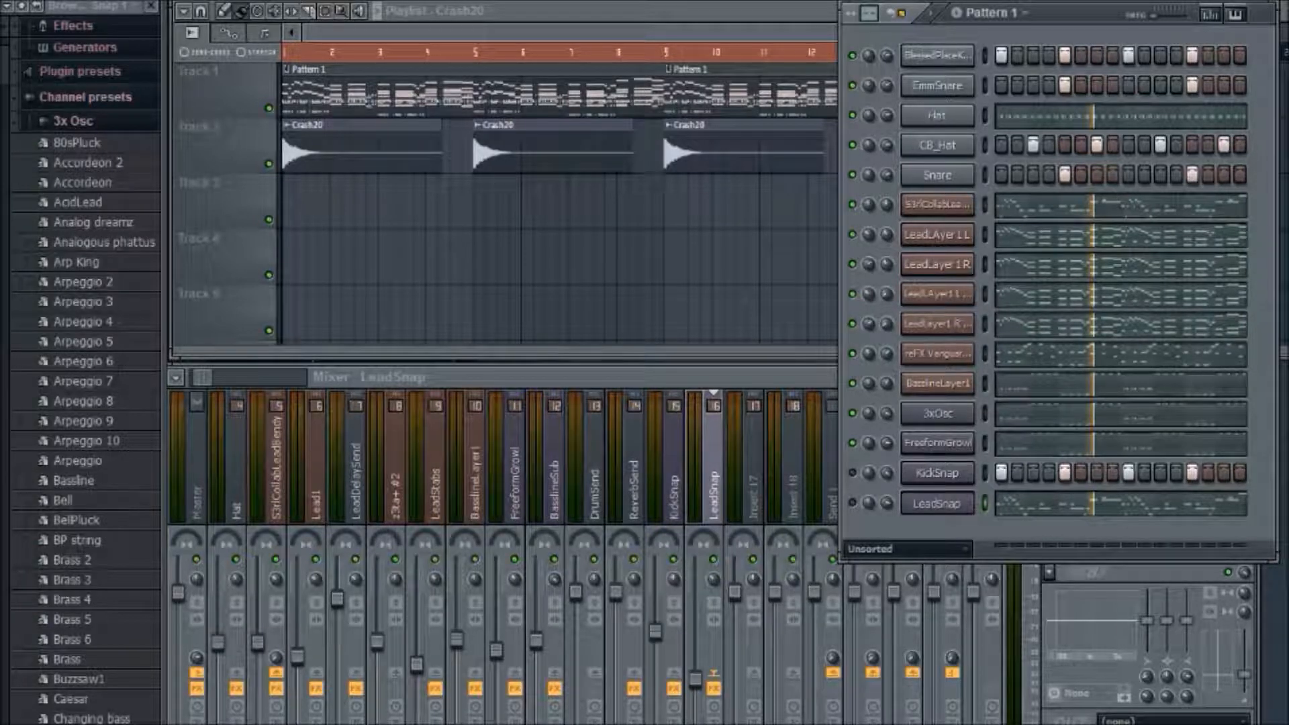
key("space")
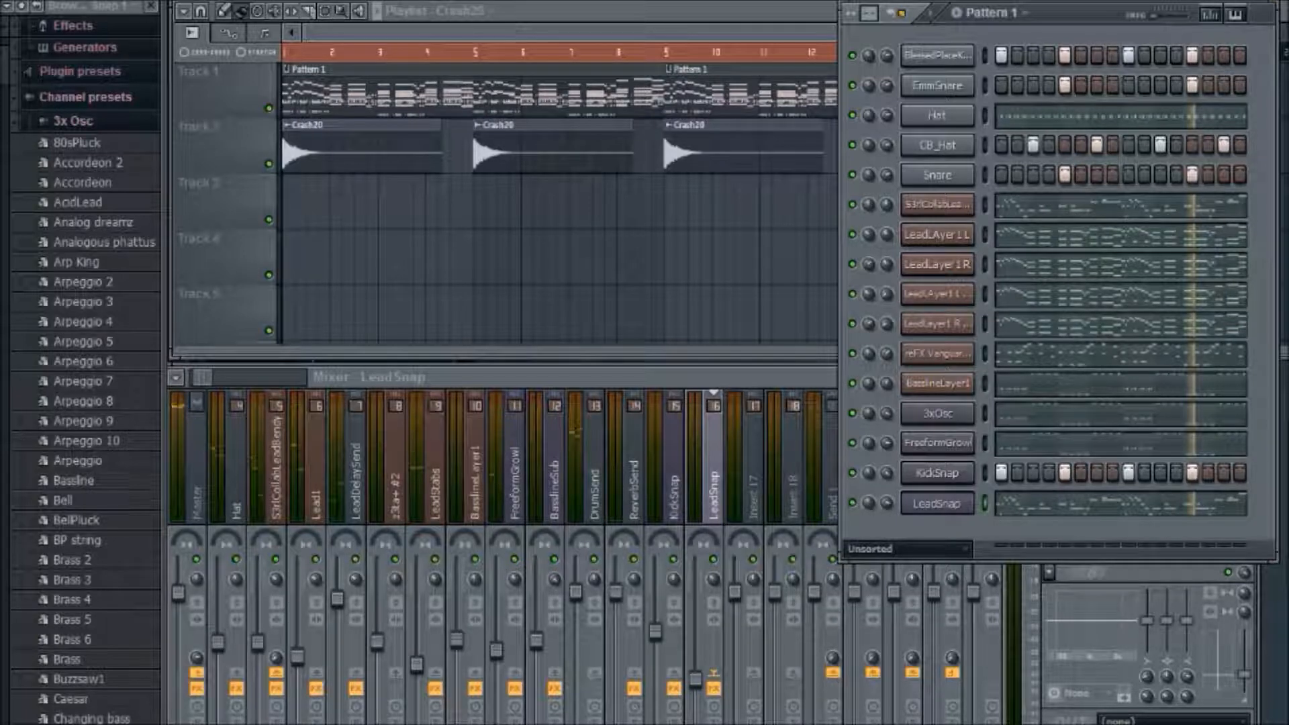
key("space")
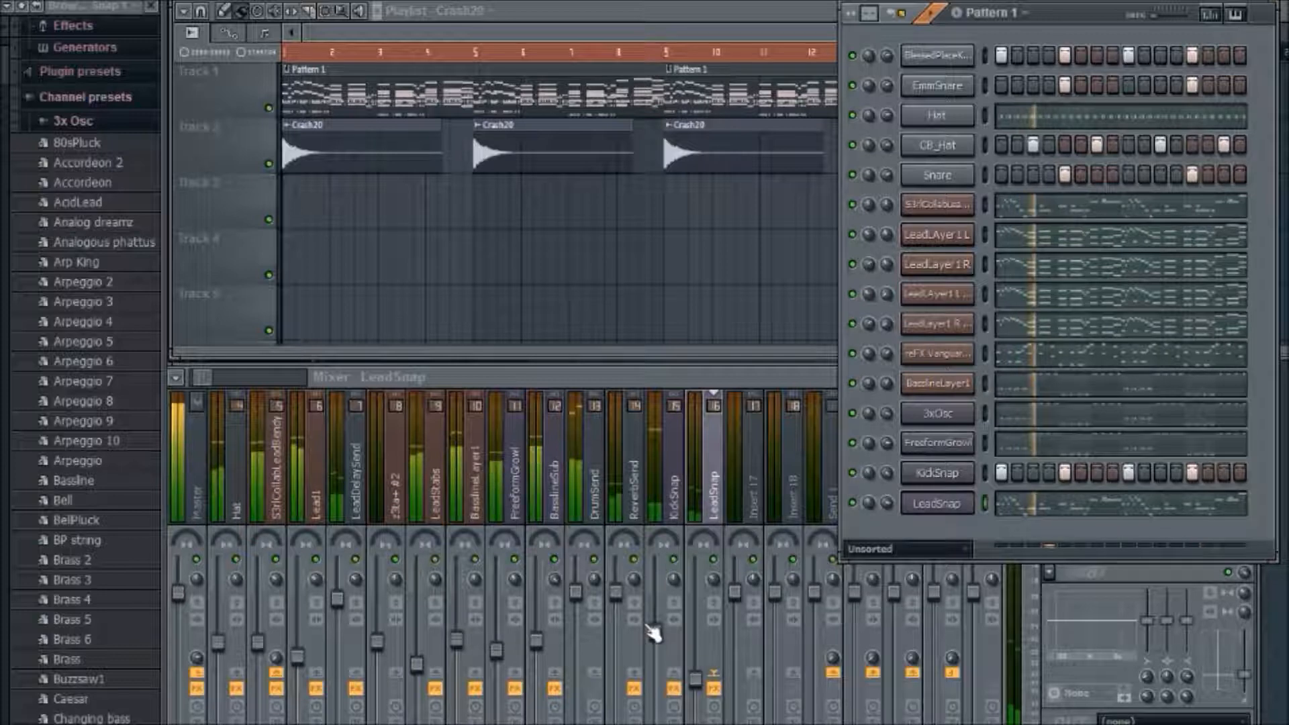
Lower the KickSnap mixer fader slightly against the full mix and check the LeadSnap fader.
left_click_drag(655, 633, 658, 648)
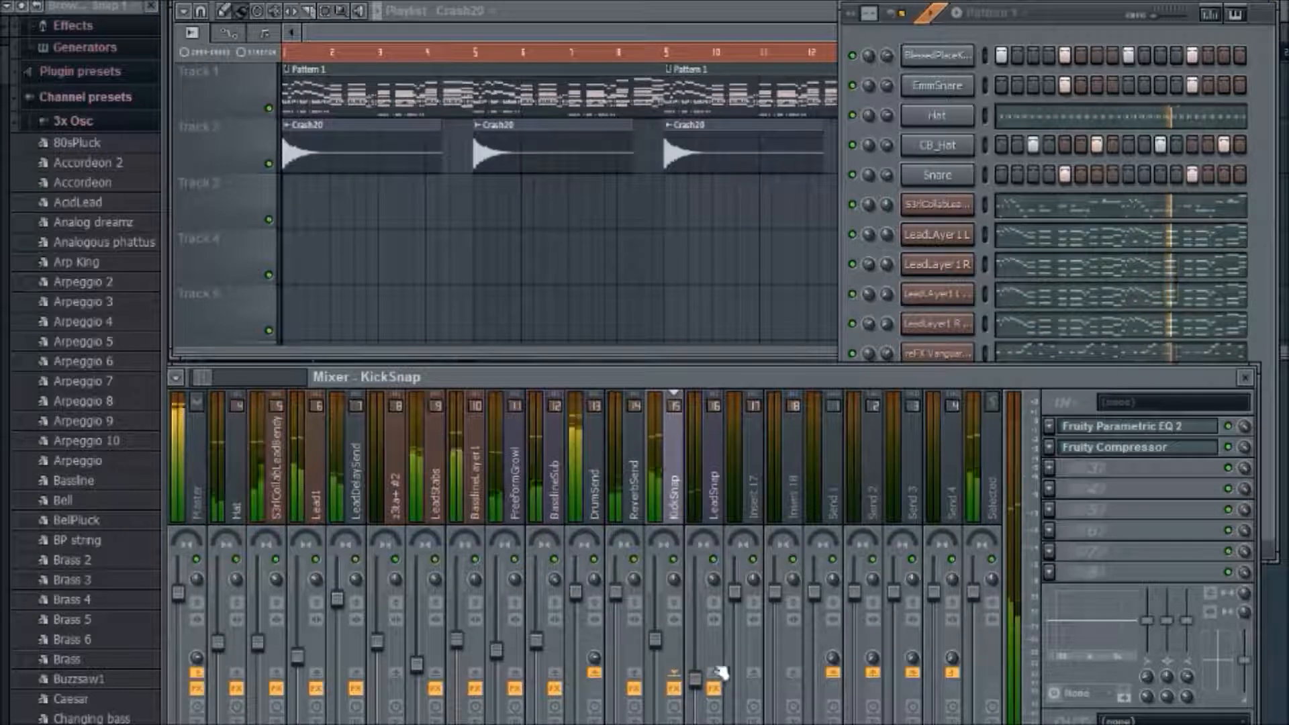
left_click(697, 689)
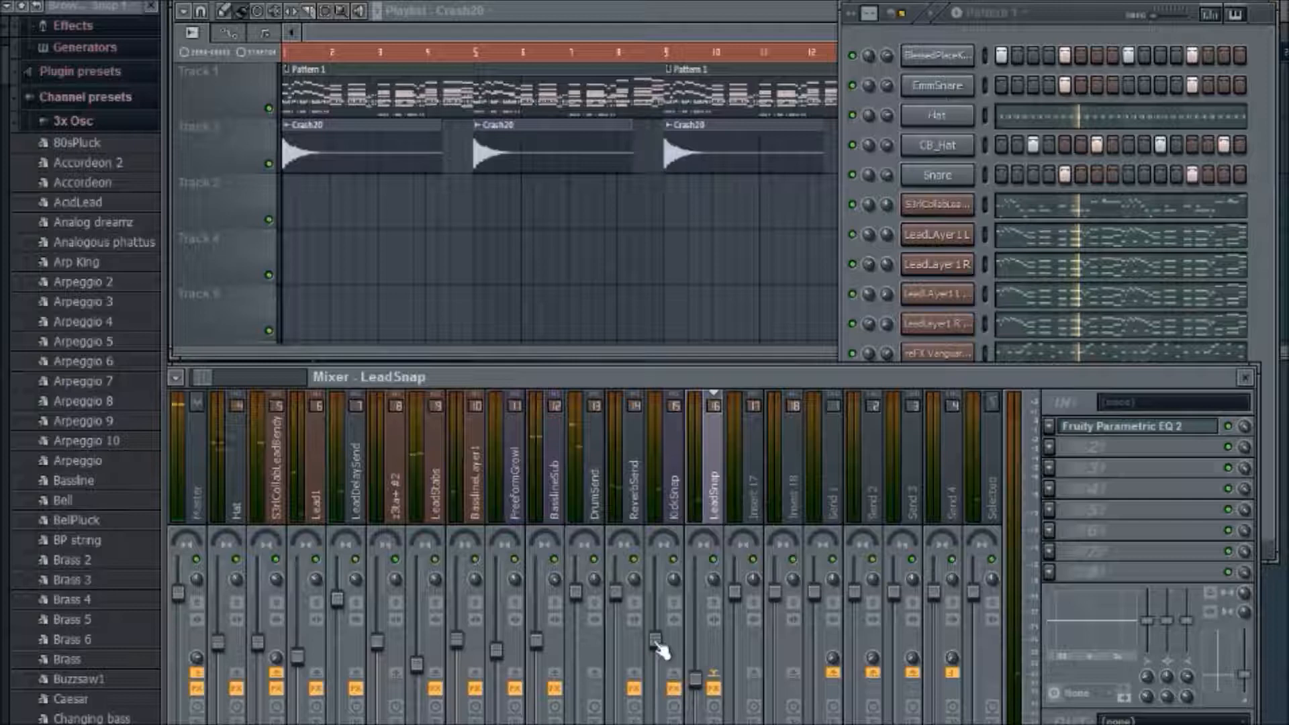
left_click(677, 513)
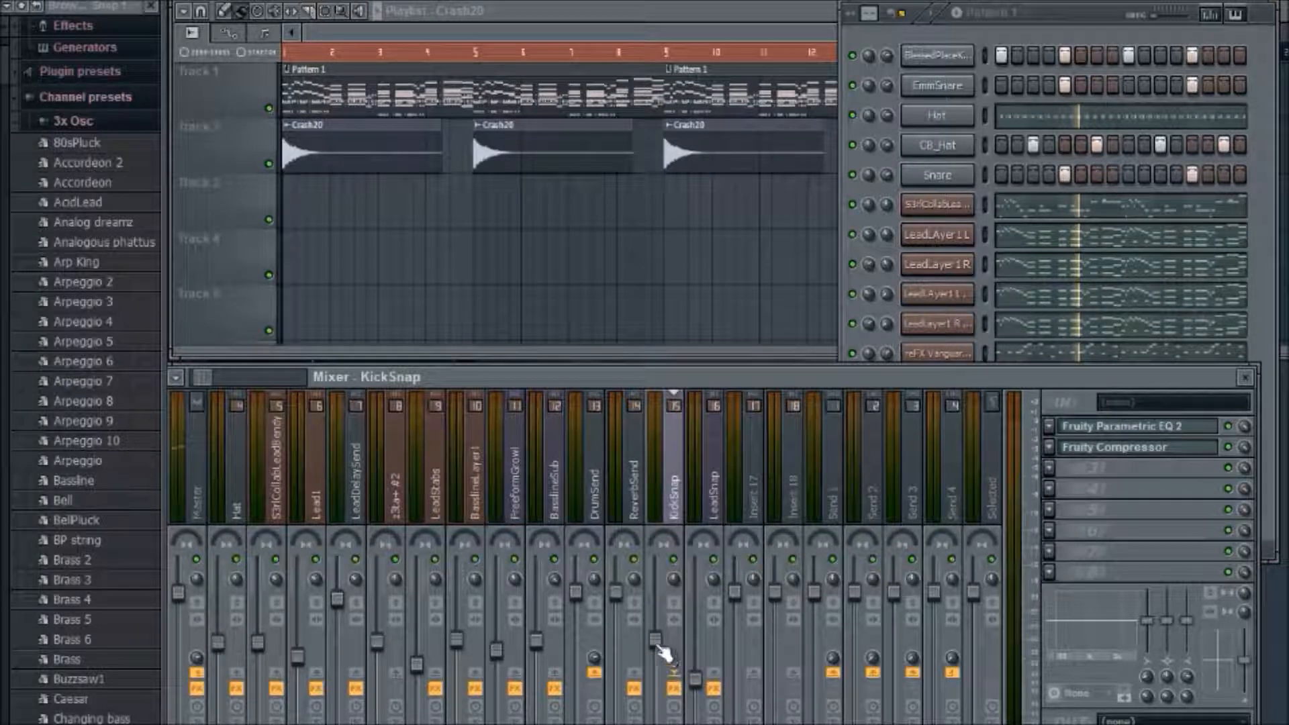